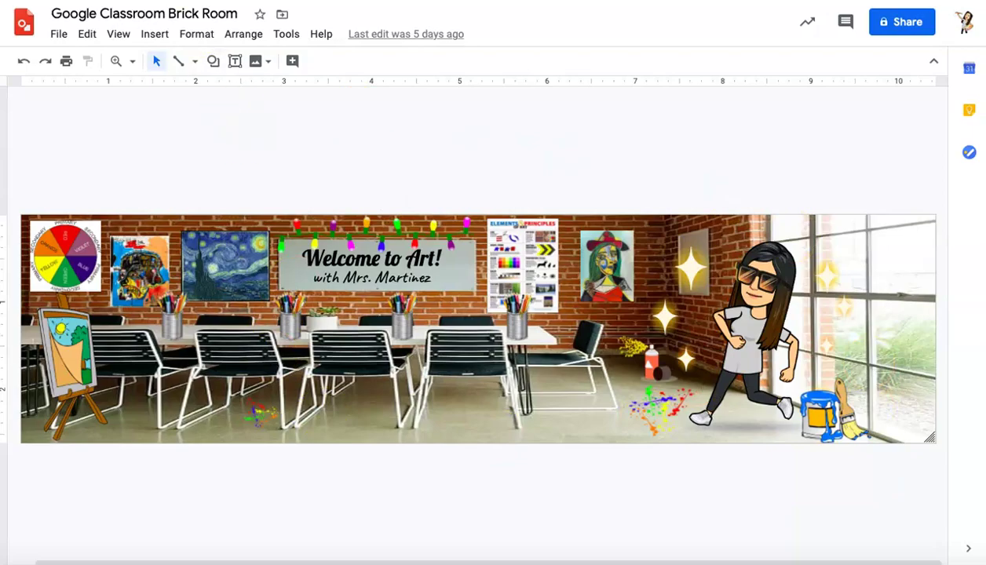
# From the Google Drive file list, start a new blank Google Drawings file.
pyautogui.hotkey('ctrl', 'Tab')
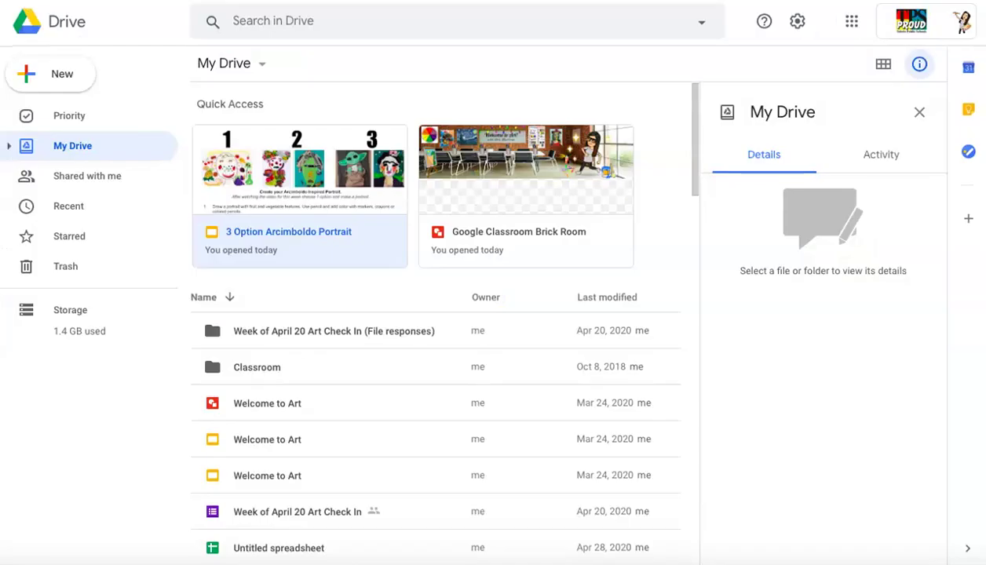
pyautogui.click(63, 77)
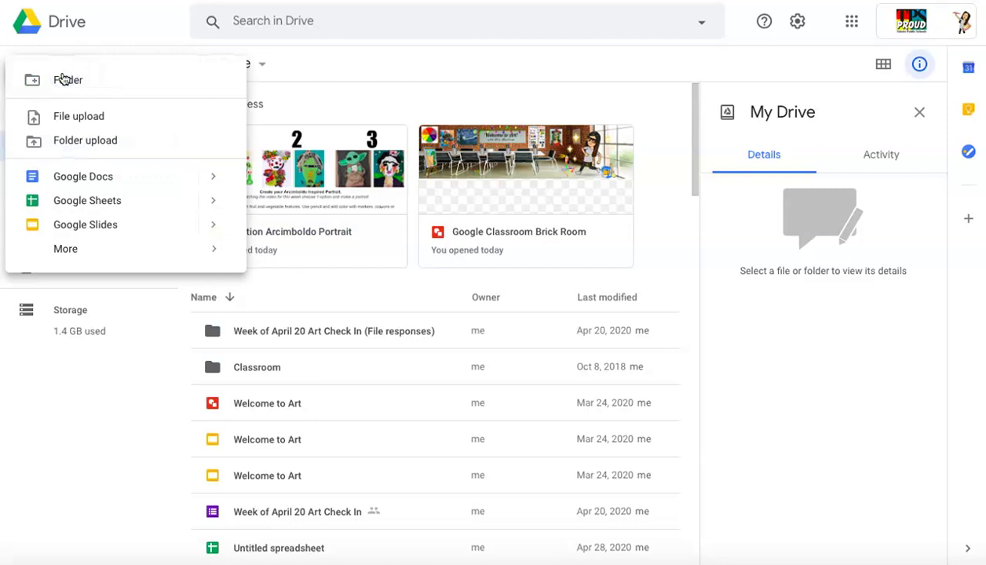
pyautogui.moveTo(79, 259)
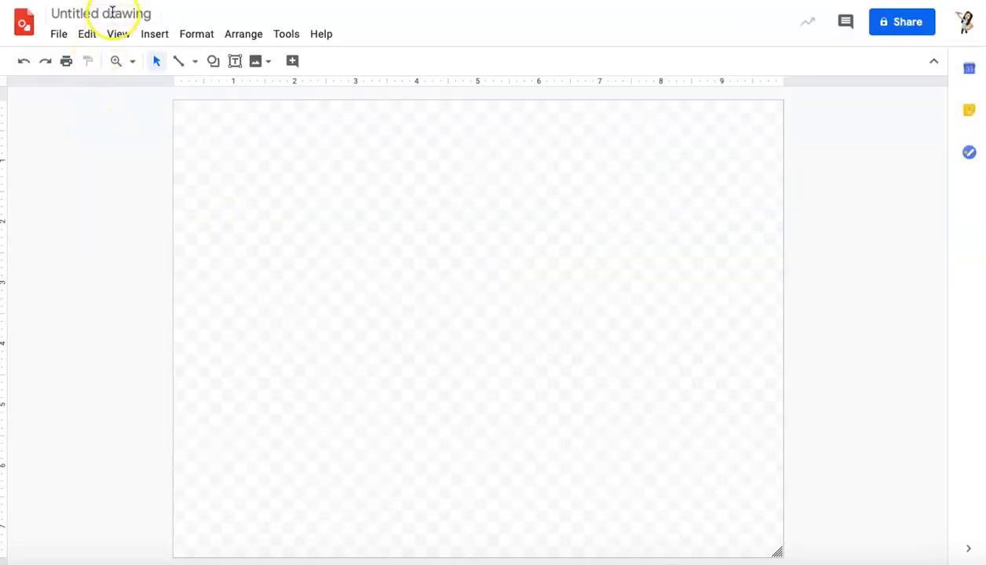
# Rename the untitled drawing to 'Google Classroom Banner Example'.
pyautogui.click(113, 11)
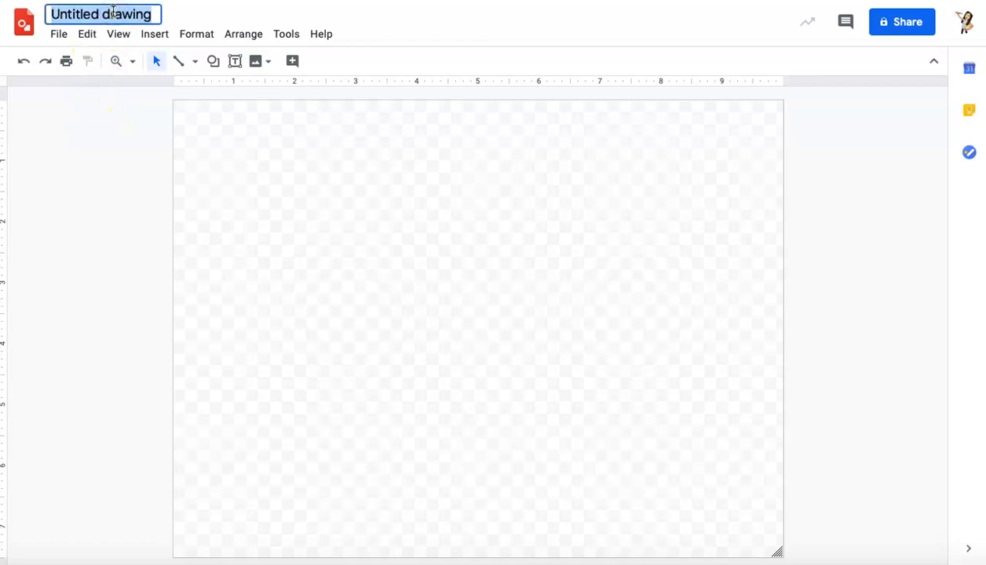
pyautogui.write('JGo')
pyautogui.press('BackSpace')
pyautogui.press('BackSpace')
pyautogui.press('BackSpace')
pyautogui.write('Google Classroom Ban')
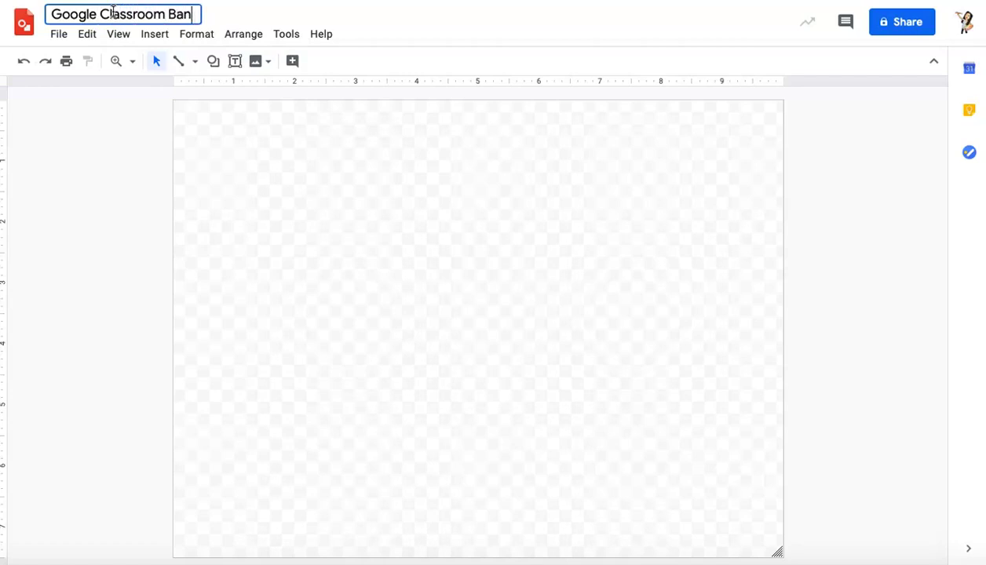
pyautogui.write('Example')
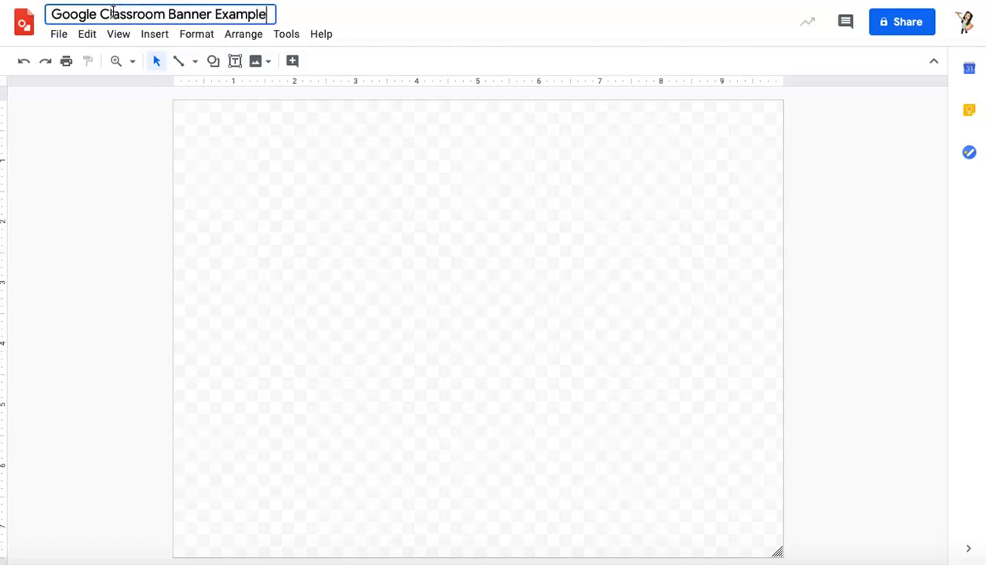
pyautogui.click(48, 160)
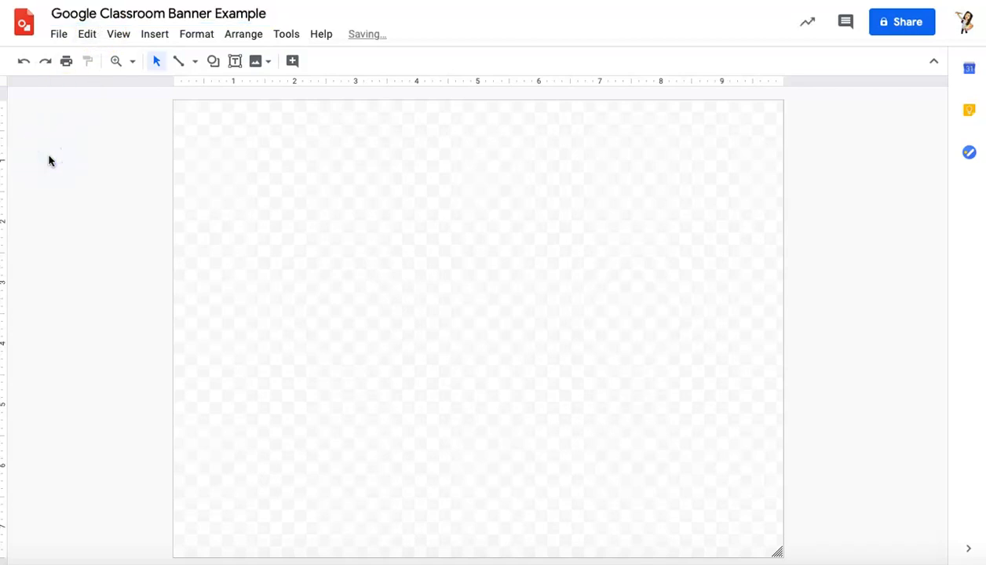
pyautogui.click(59, 36)
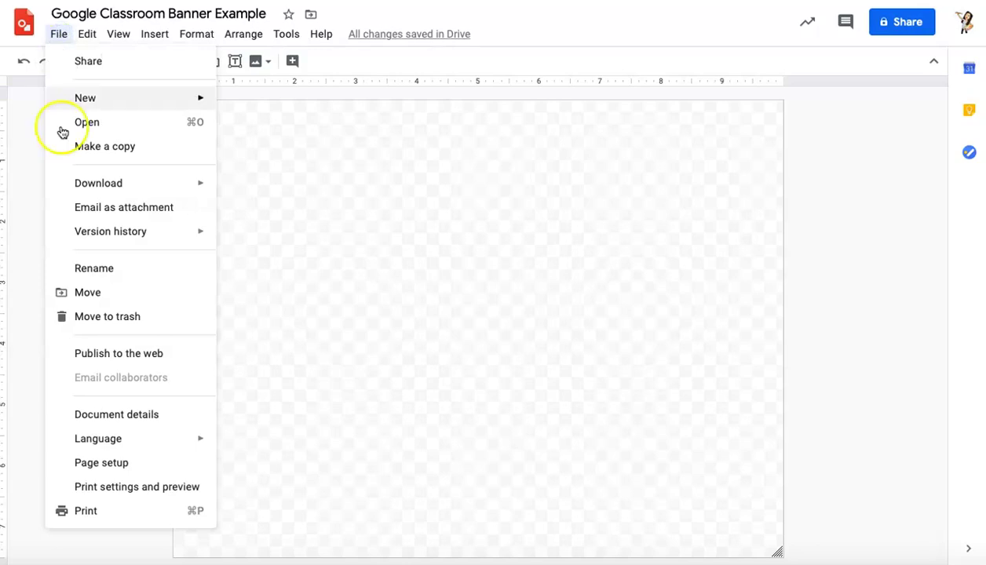
# Set a Custom page size of 1000 × 250 pixels in Page setup and apply it.
pyautogui.click(88, 465)
pyautogui.click(469, 269)
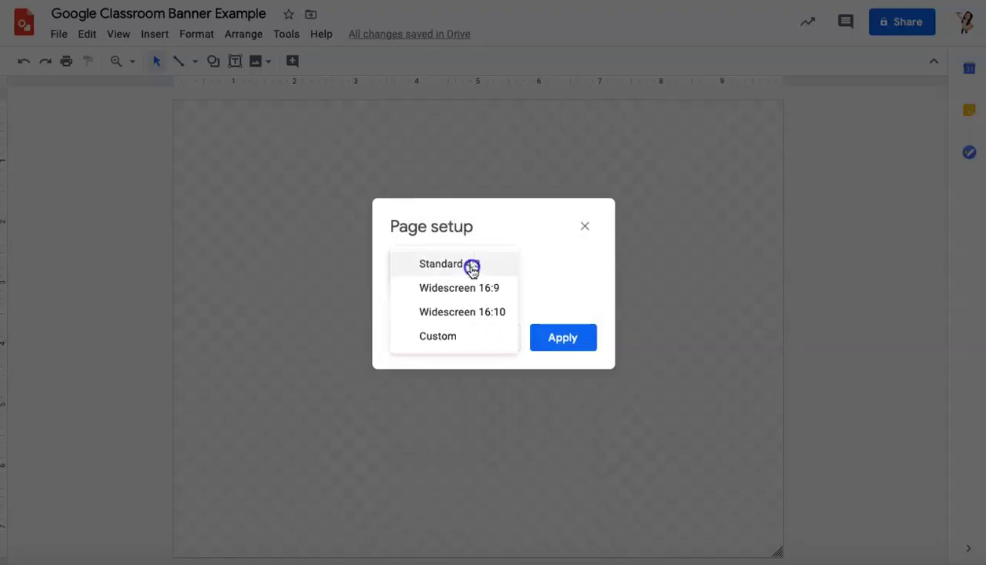
pyautogui.click(457, 335)
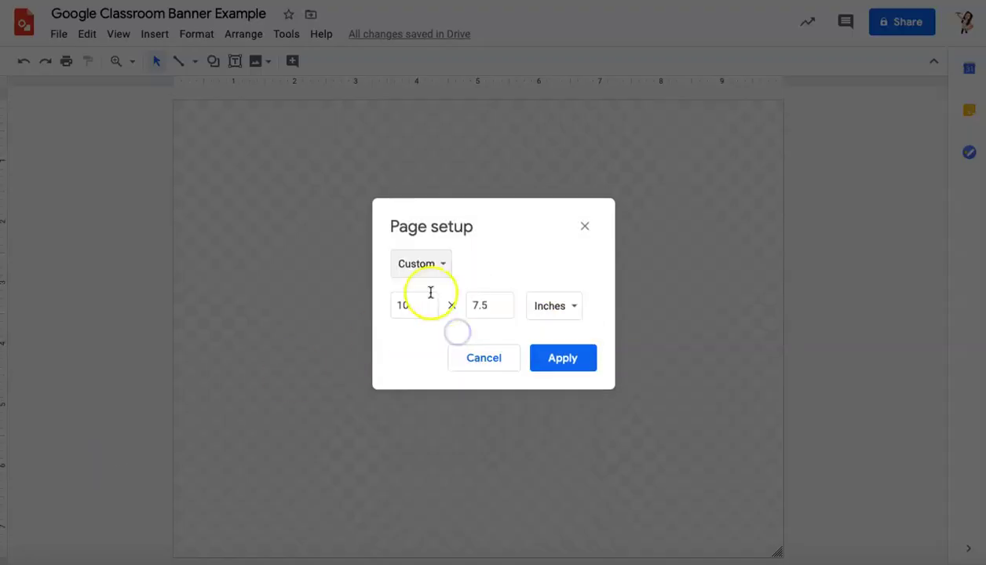
pyautogui.click(573, 308)
pyautogui.click(569, 378)
pyautogui.click(415, 306)
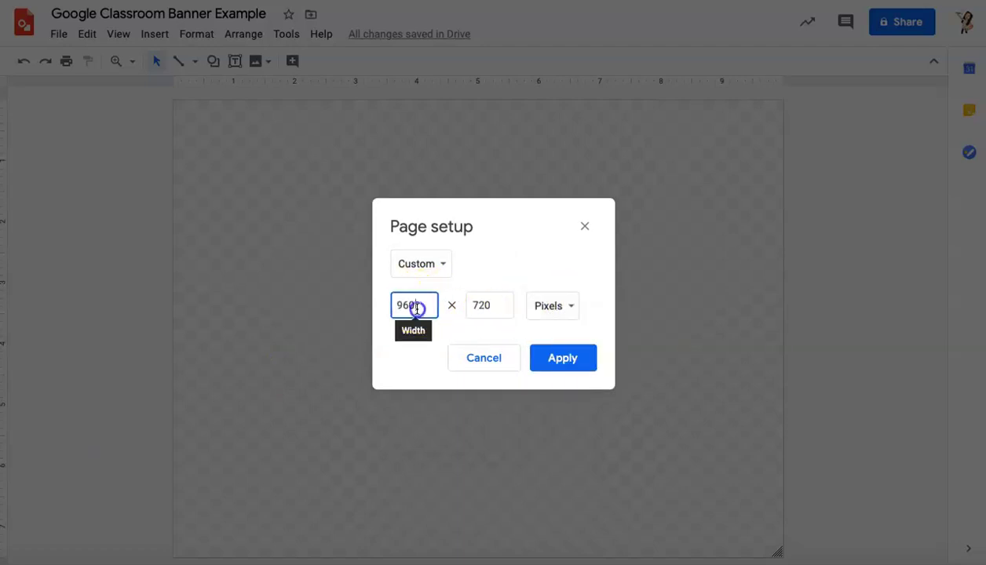
pyautogui.write('1000')
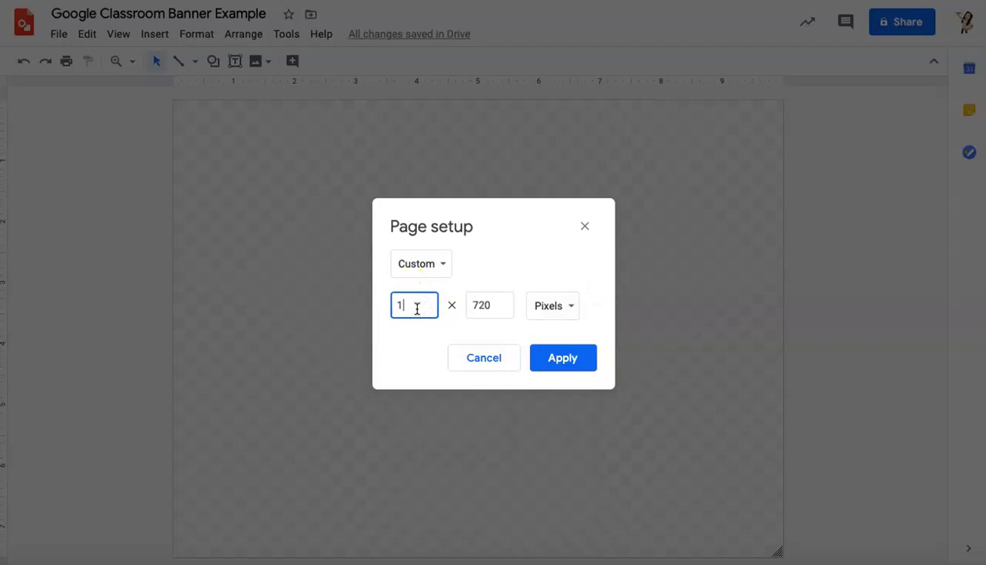
pyautogui.click(498, 308)
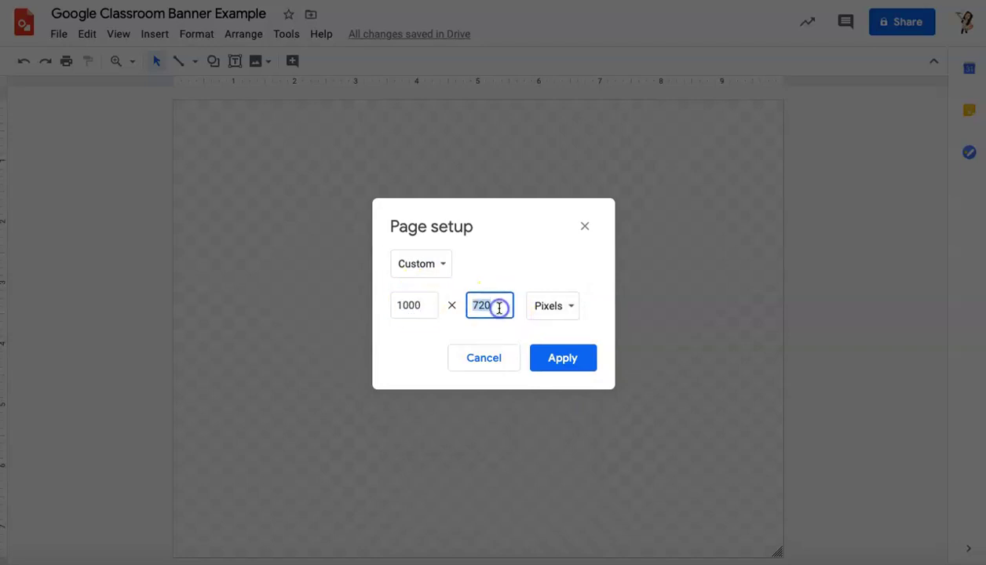
pyautogui.write('250')
pyautogui.click(552, 358)
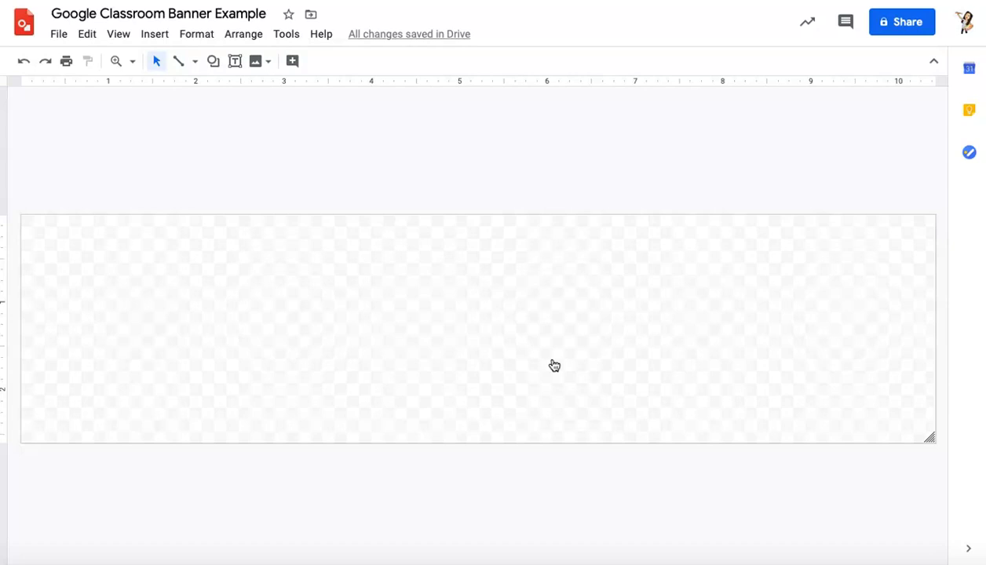
# Open the Insert menu to see what can be added to the banner.
pyautogui.click(155, 36)
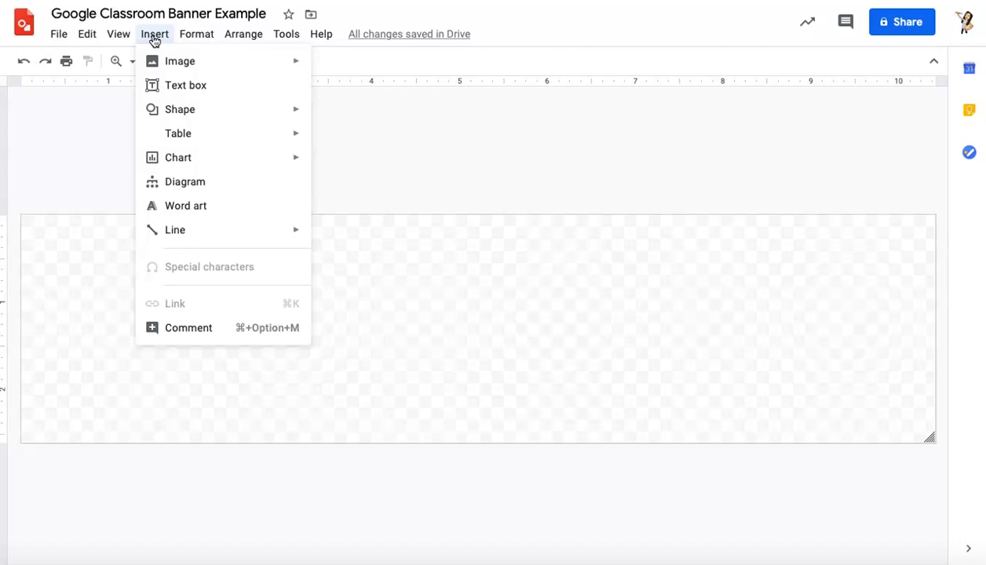
# Search the web for images matching 'wall and floor background'.
pyautogui.click(177, 60)
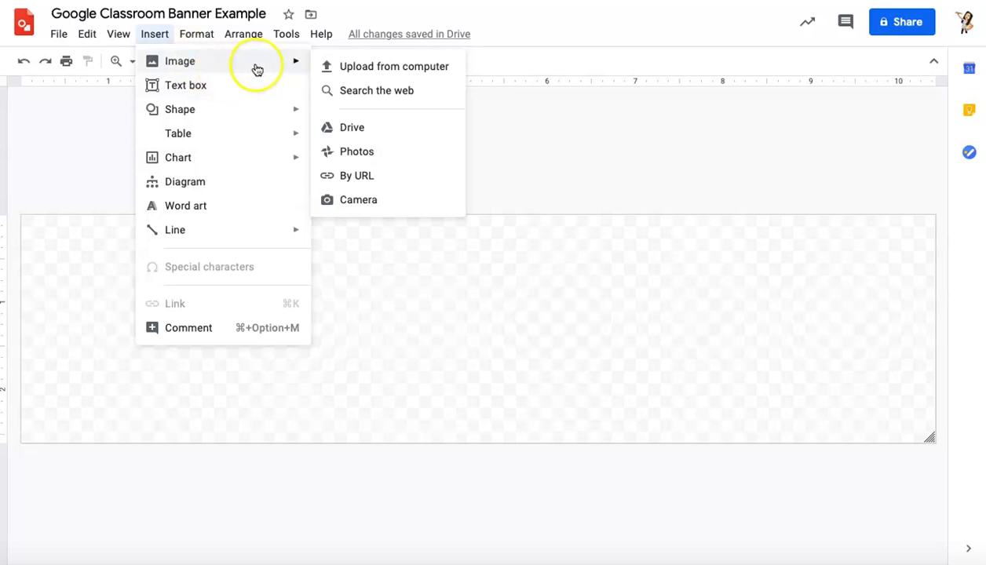
pyautogui.click(334, 90)
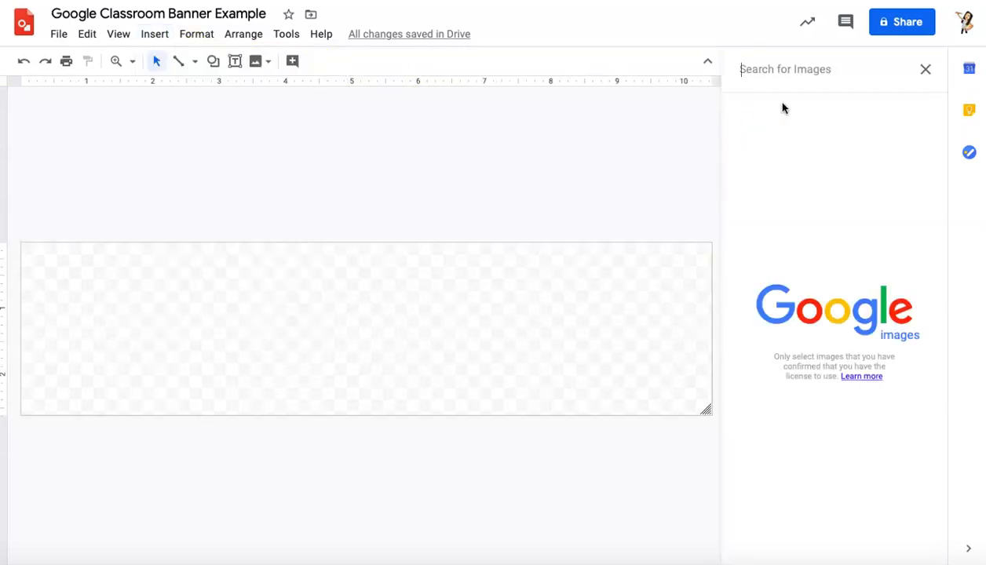
pyautogui.write('walk')
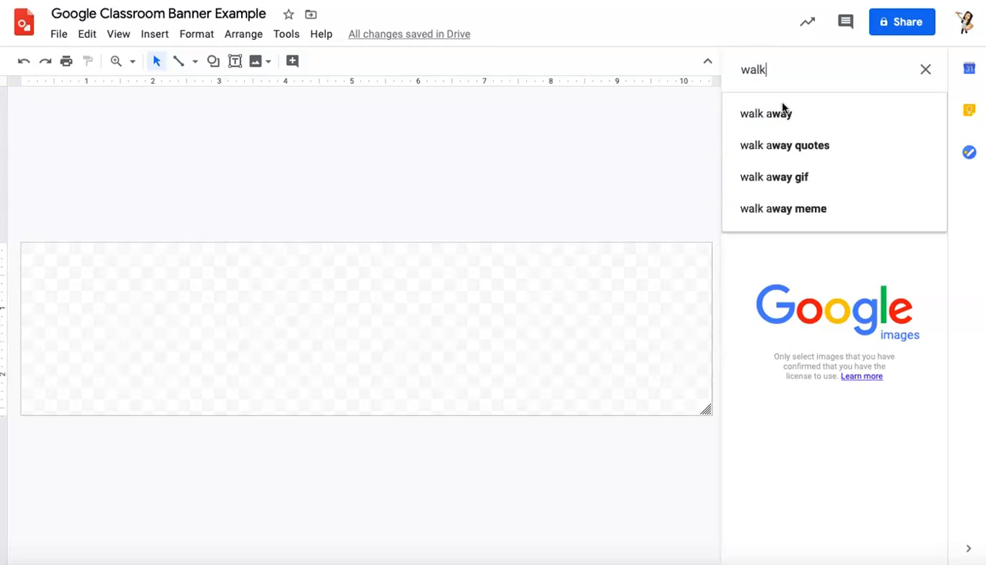
pyautogui.press('BackSpace')
pyautogui.write('l and floor ')
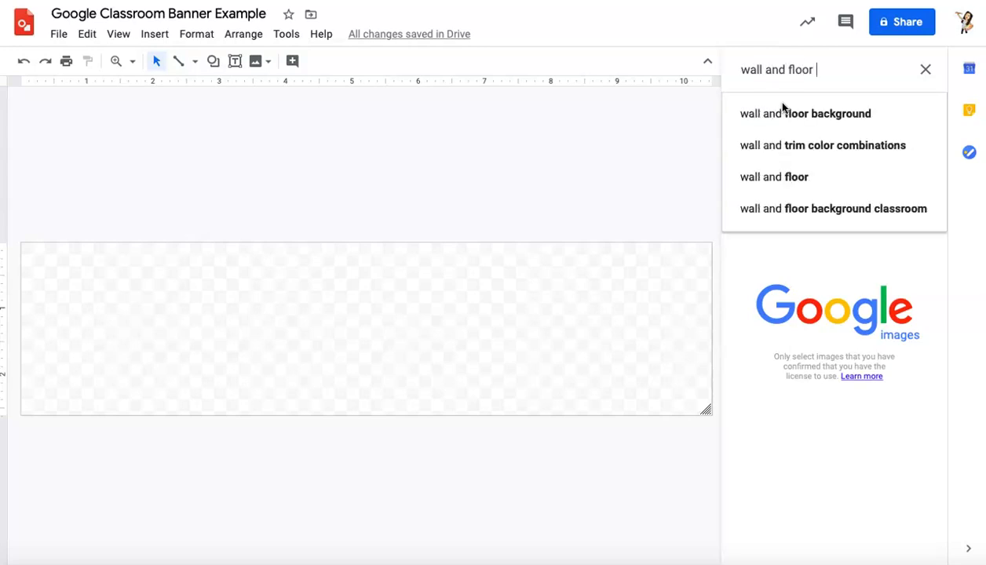
pyautogui.write('background')
pyautogui.press('Return')
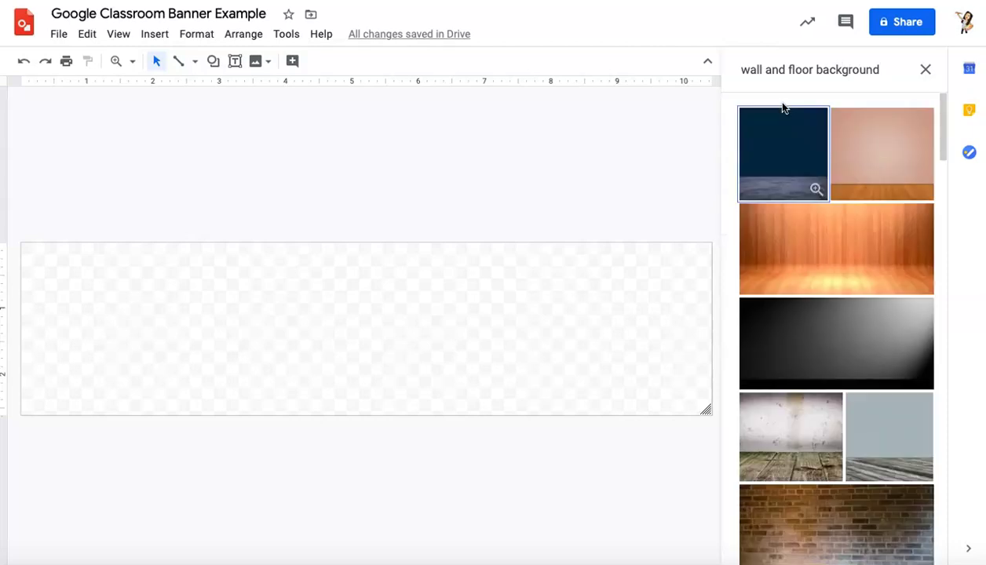
# Insert only the stained wall and wooden floor photo, dropping the other white room picks.
pyautogui.scroll(-3, 813, 420)
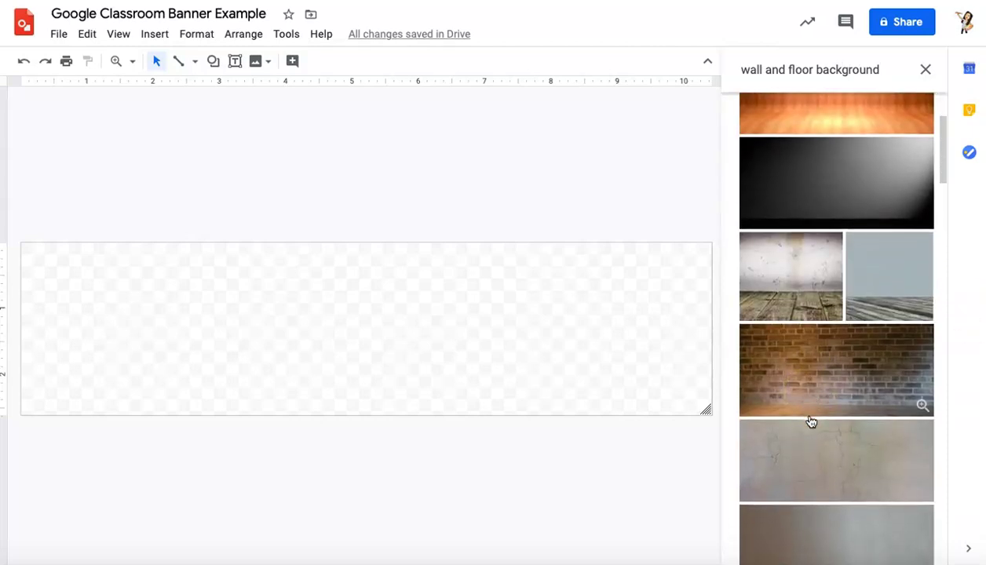
pyautogui.scroll(-3, 865, 441)
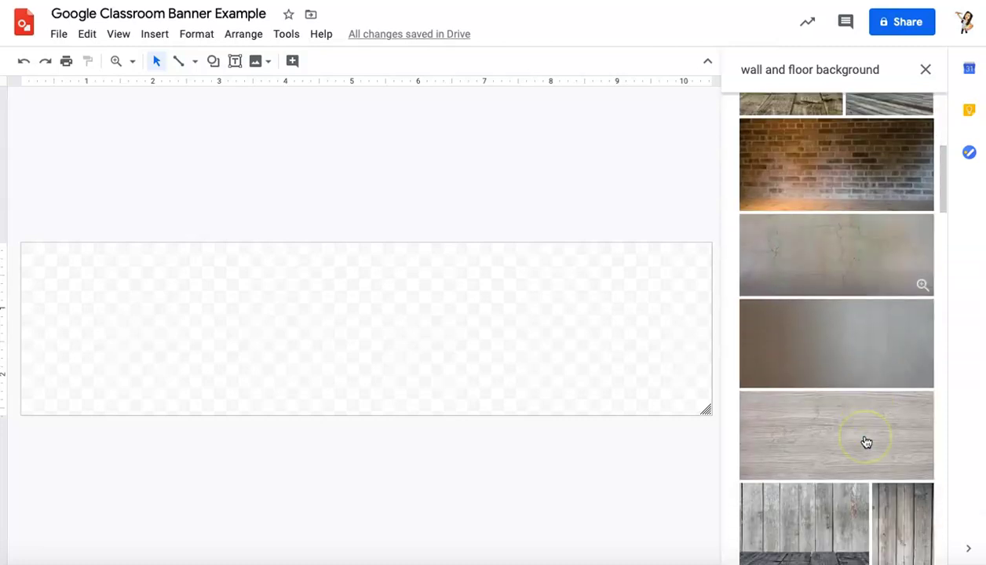
pyautogui.scroll(-5, 866, 443)
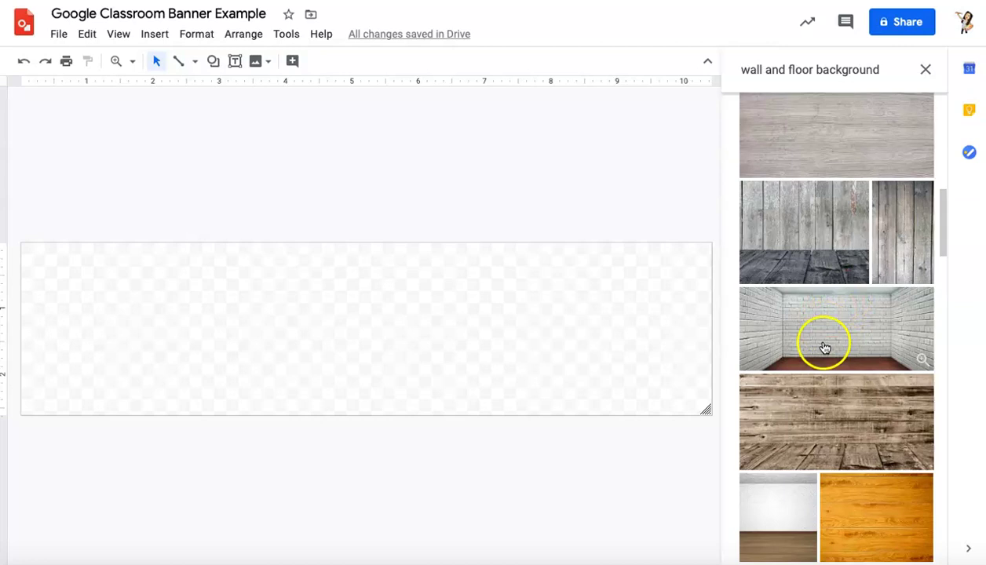
pyautogui.scroll(-1, 822, 329)
pyautogui.click(820, 318)
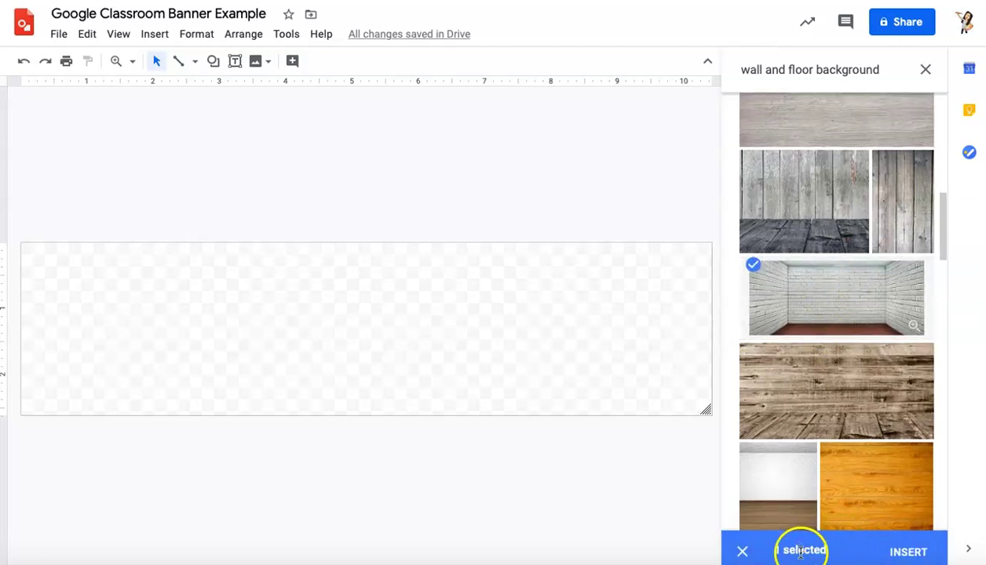
pyautogui.click(790, 488)
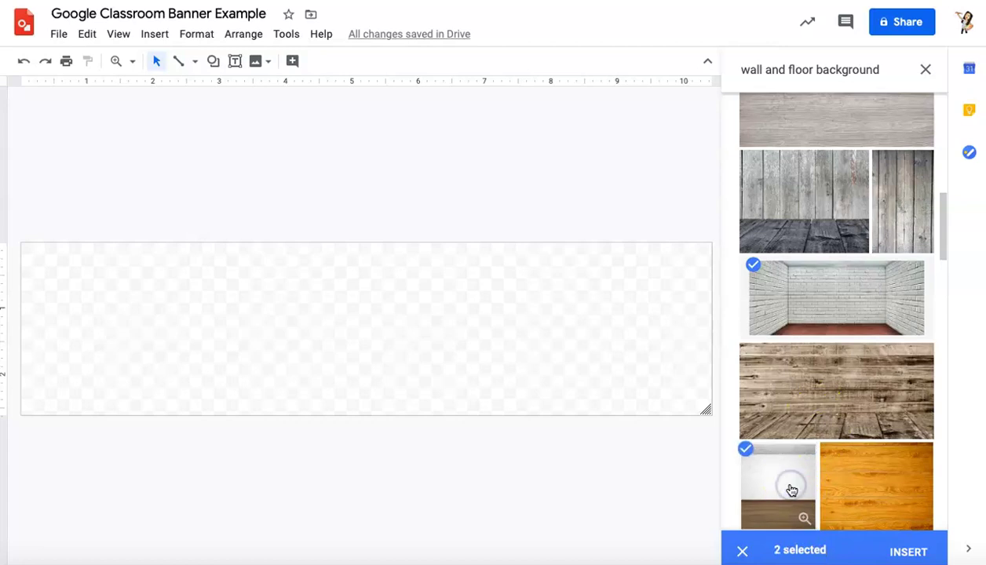
pyautogui.scroll(2, 821, 232)
pyautogui.click(772, 397)
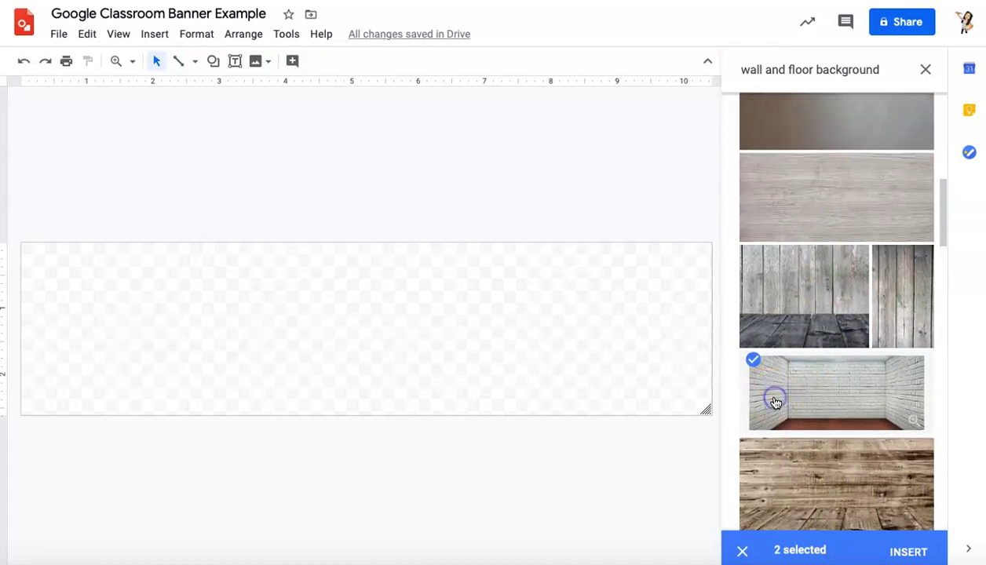
pyautogui.scroll(-3, 773, 409)
pyautogui.click(774, 458)
pyautogui.scroll(6, 786, 416)
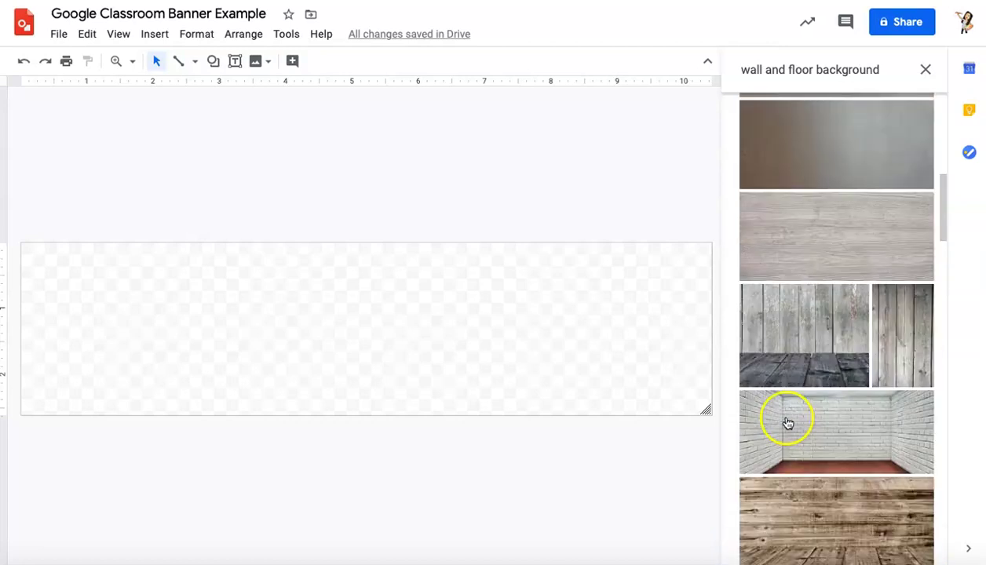
pyautogui.scroll(2, 825, 203)
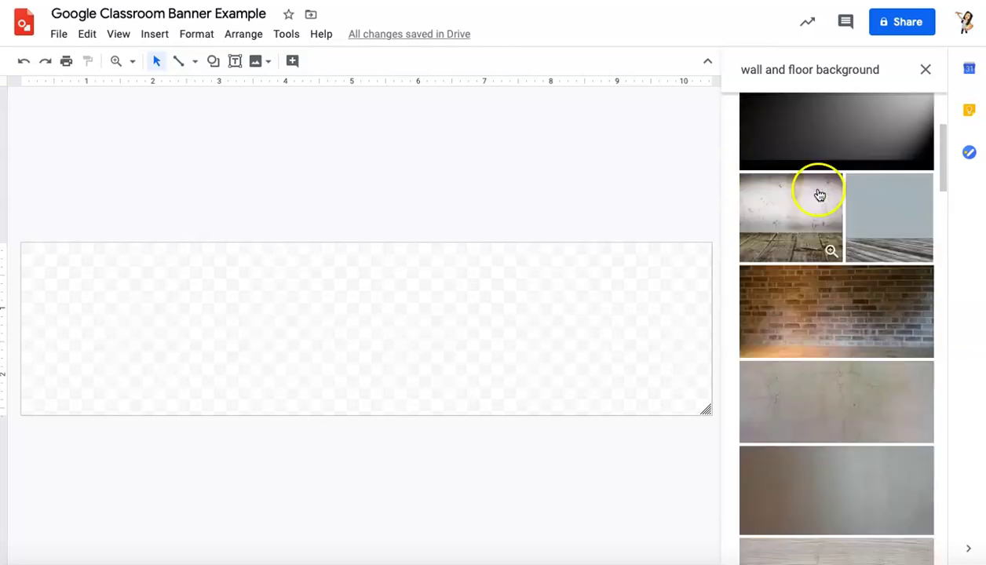
pyautogui.click(801, 248)
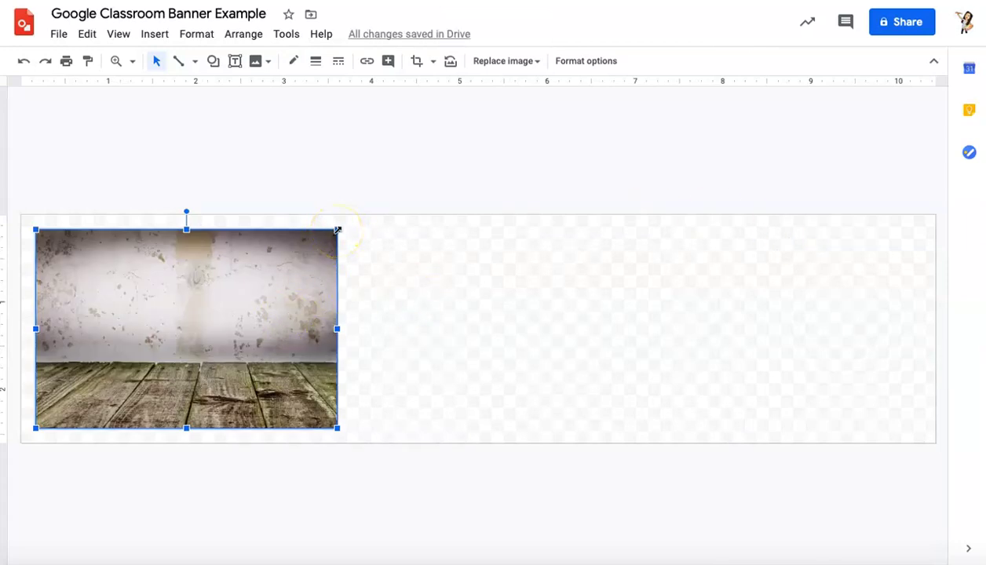
# Resize the wall-and-floor photo to span the banner's left and right edges and its full height.
pyautogui.moveTo(337, 229); pyautogui.dragTo(585, 243)
pyautogui.moveTo(293, 231); pyautogui.dragTo(502, 307)
pyautogui.moveTo(246, 321); pyautogui.dragTo(22, 302)
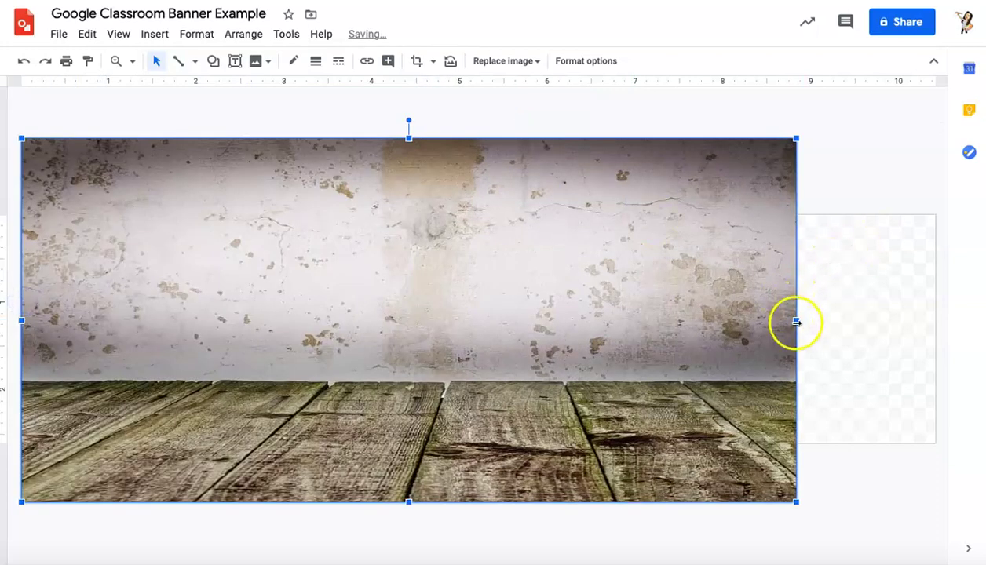
pyautogui.moveTo(796, 320); pyautogui.dragTo(927, 328)
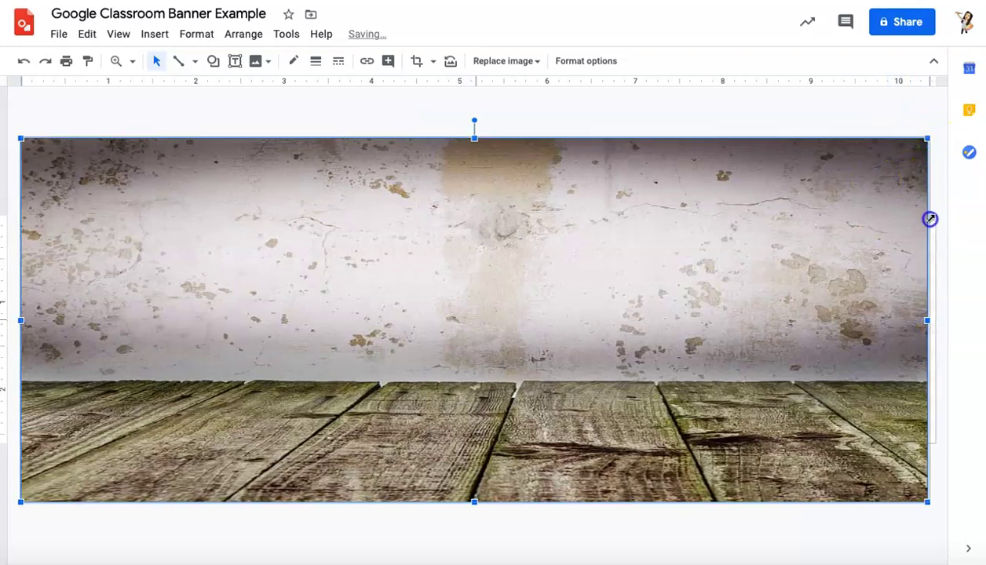
pyautogui.moveTo(927, 139); pyautogui.dragTo(926, 183)
pyautogui.moveTo(474, 139); pyautogui.dragTo(486, 215)
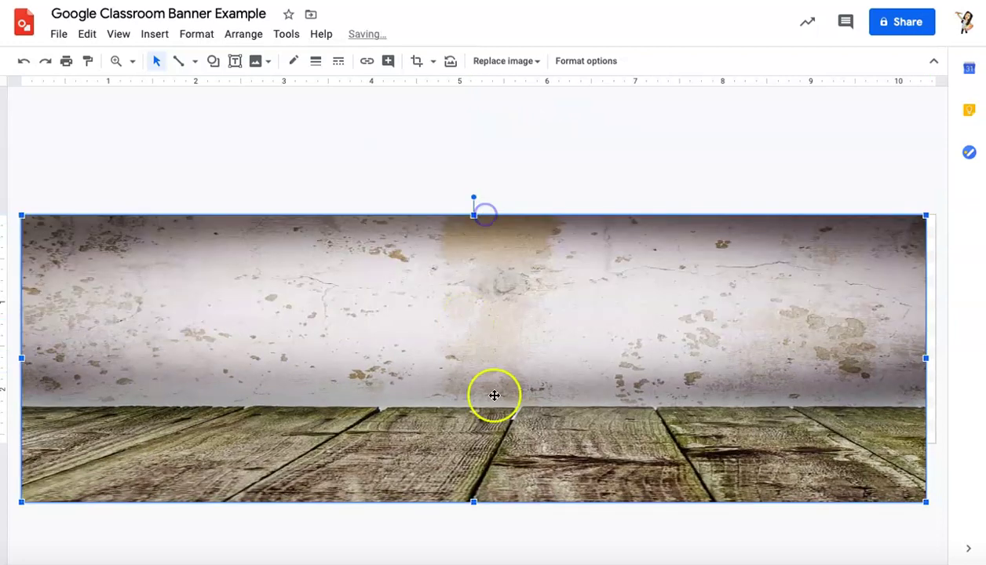
pyautogui.moveTo(473, 502); pyautogui.dragTo(481, 444)
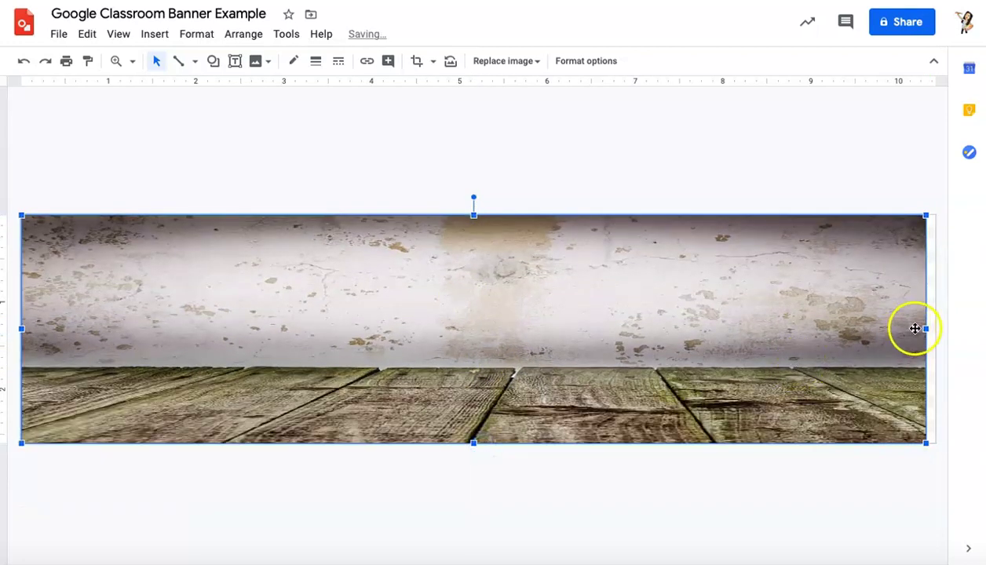
# Extend the photo out to the banner's right border and deselect it.
pyautogui.moveTo(926, 328); pyautogui.dragTo(935, 326)
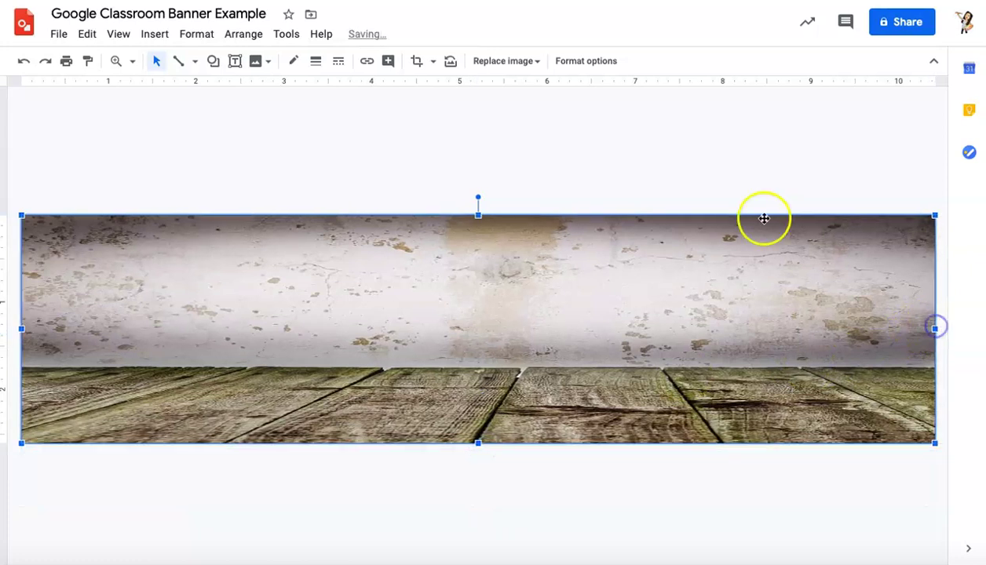
pyautogui.click(556, 171)
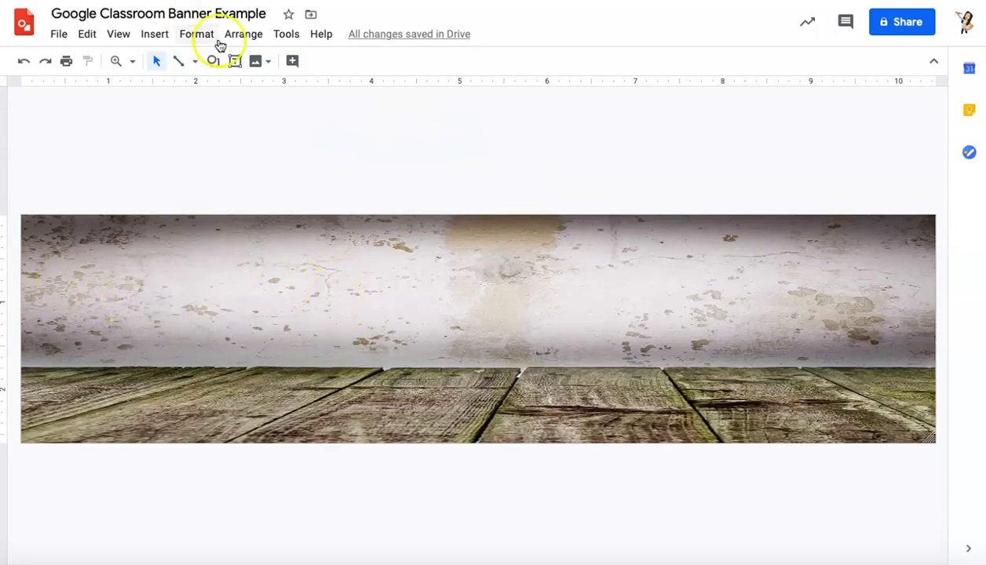
# Search the web for 'transparent crayons' and insert the pencil cup image.
pyautogui.click(156, 35)
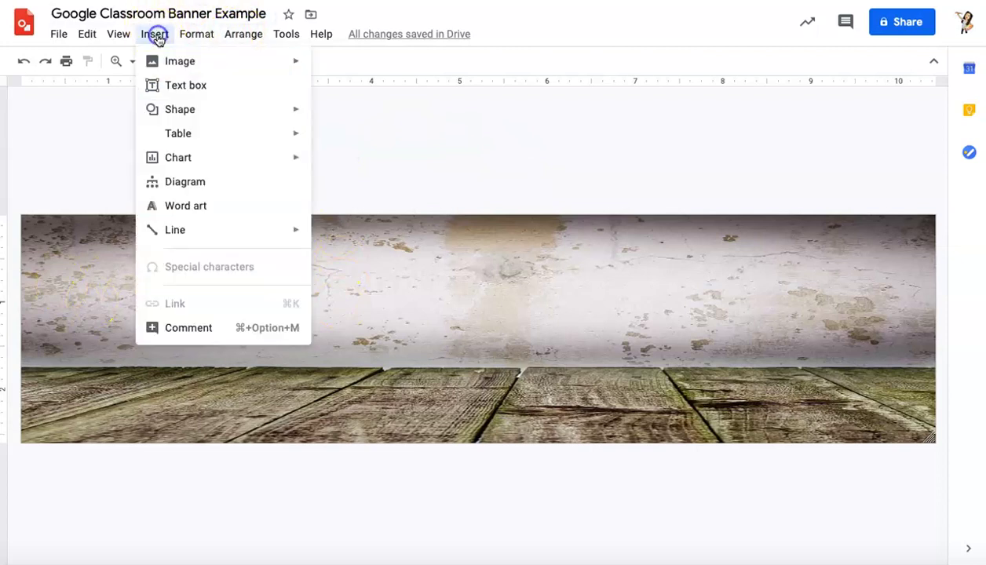
pyautogui.moveTo(163, 61)
pyautogui.click(361, 92)
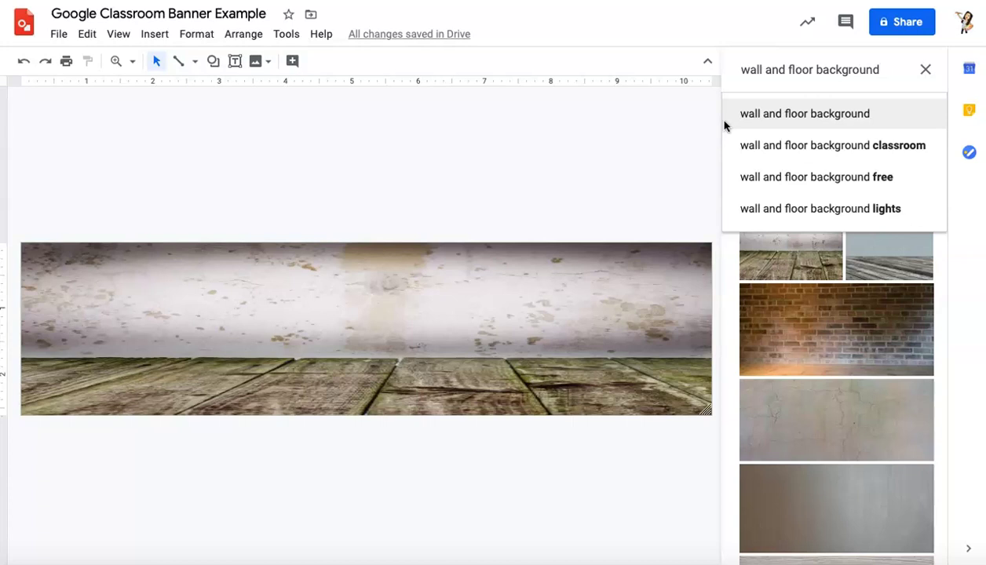
pyautogui.tripleClick(797, 79)
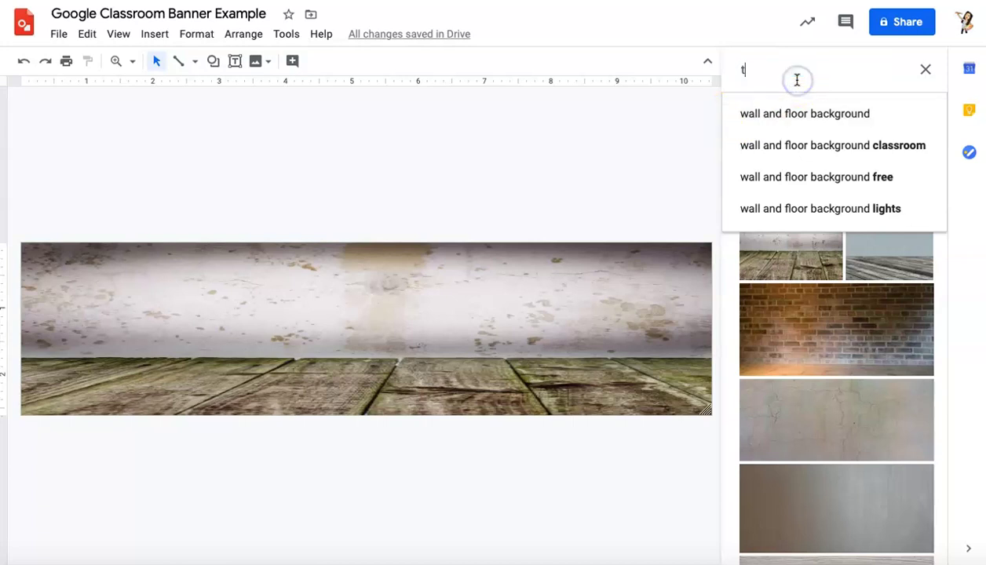
pyautogui.write('ra')
pyautogui.press('BackSpace')
pyautogui.press('BackSpace')
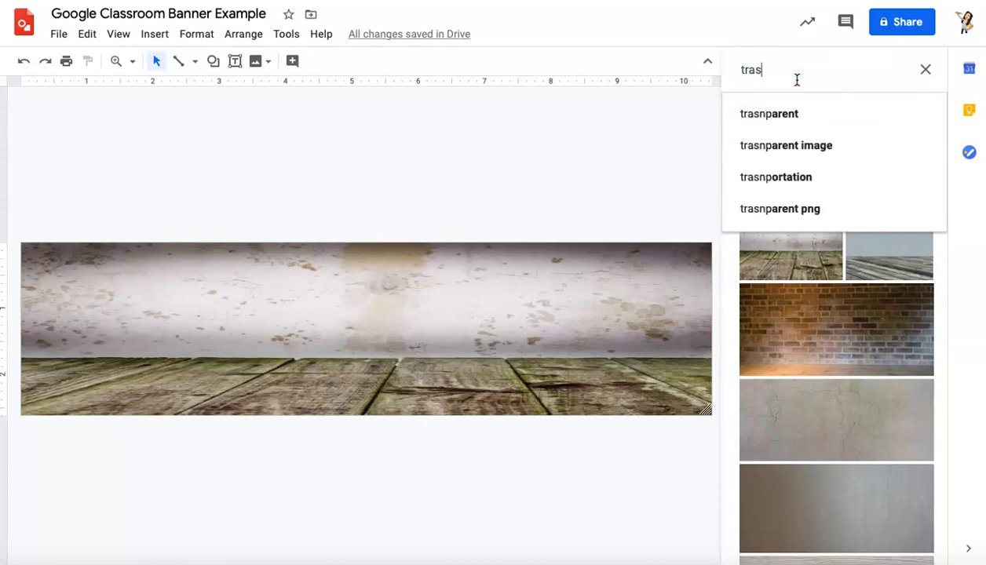
pyautogui.press('BackSpace')
pyautogui.write('paren')
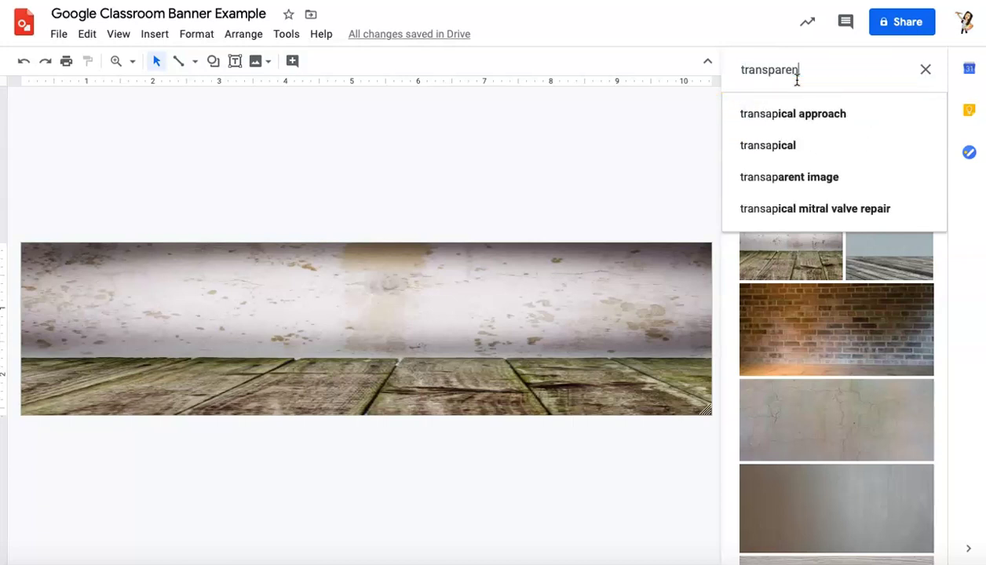
pyautogui.write('t crayon')
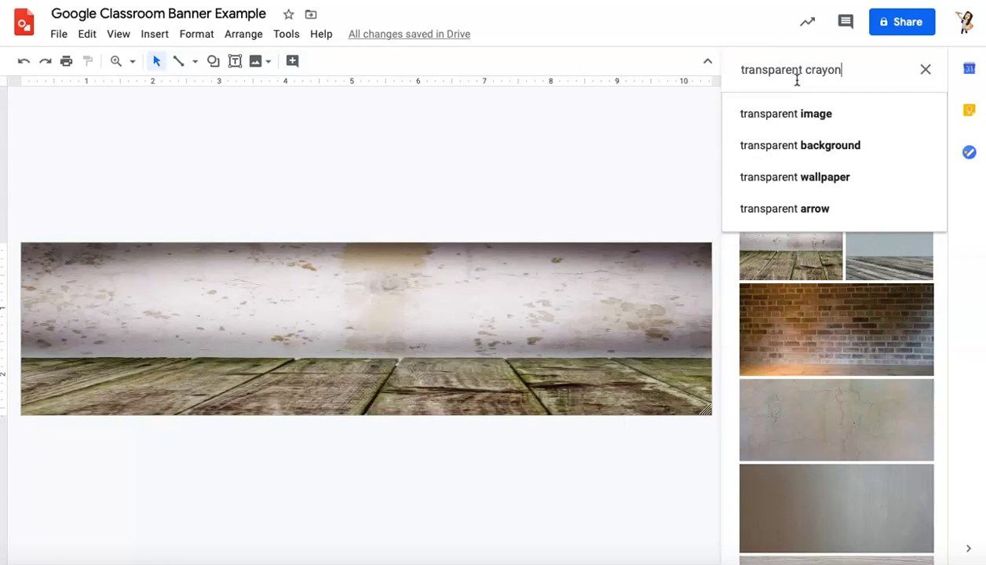
pyautogui.write('s')
pyautogui.press('Return')
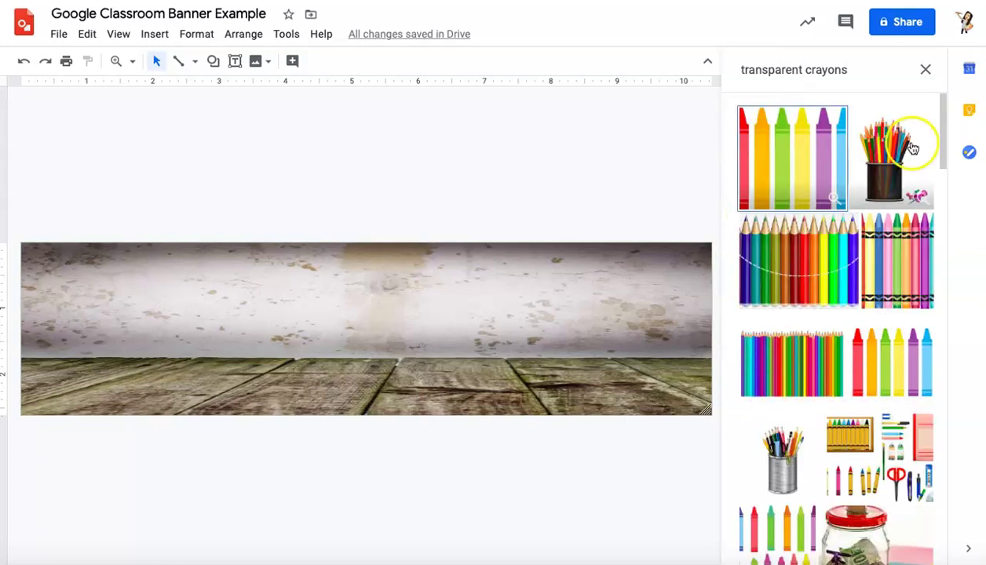
pyautogui.click(783, 455)
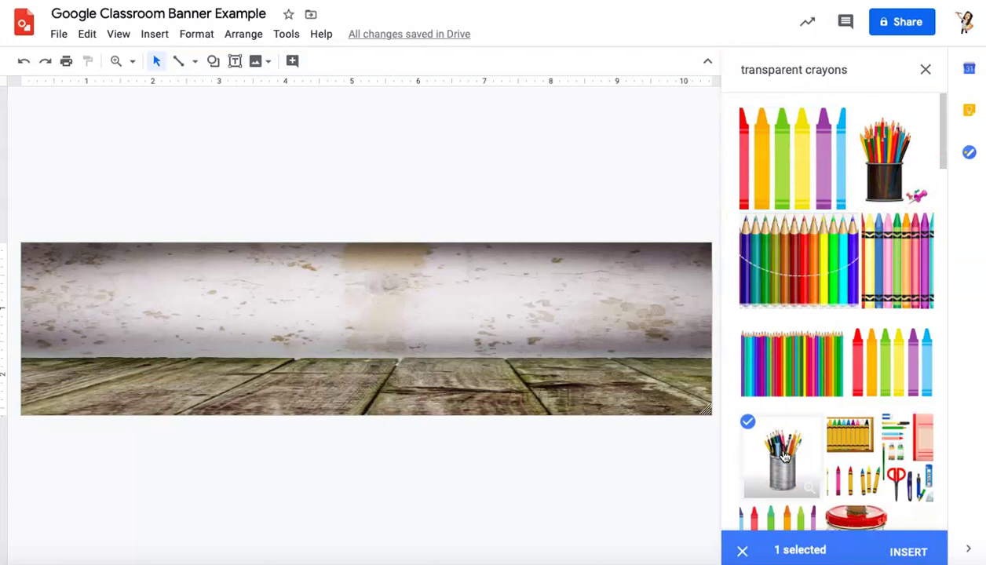
pyautogui.click(909, 552)
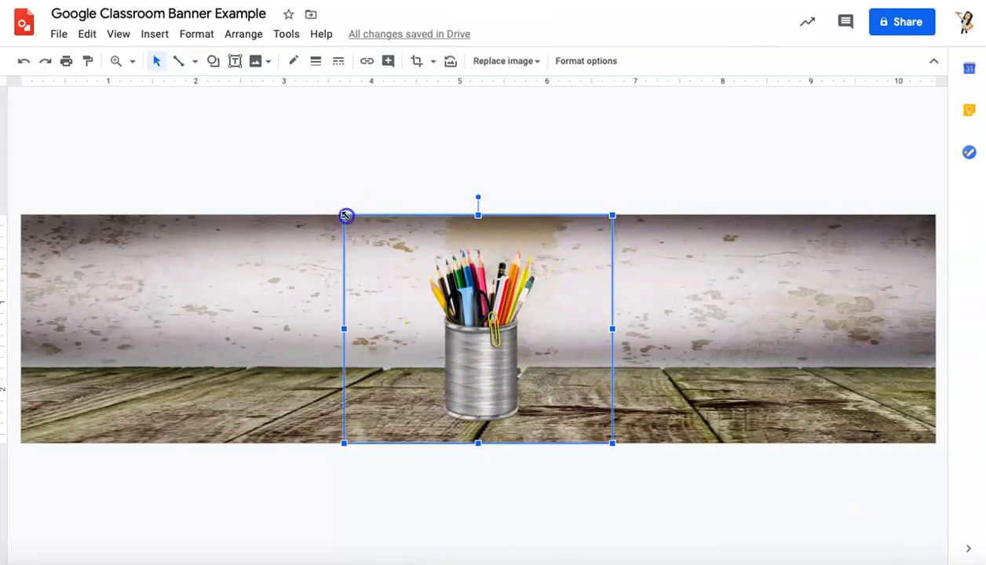
# Shrink the pencil cup and set it on the floor at the banner's lower left, undoing the accidental stretch.
pyautogui.moveTo(345, 214); pyautogui.dragTo(466, 319)
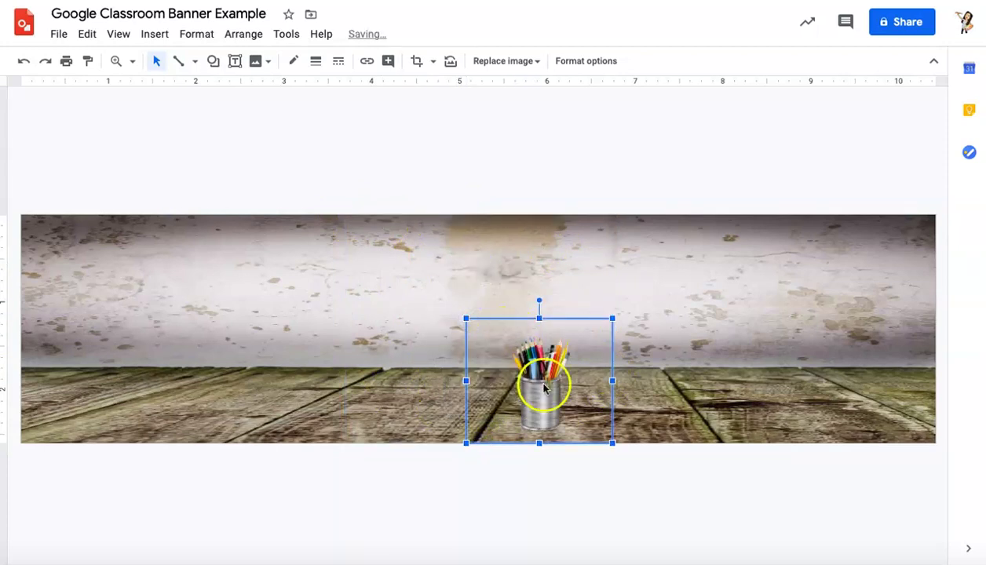
pyautogui.moveTo(110, 379); pyautogui.dragTo(105, 376)
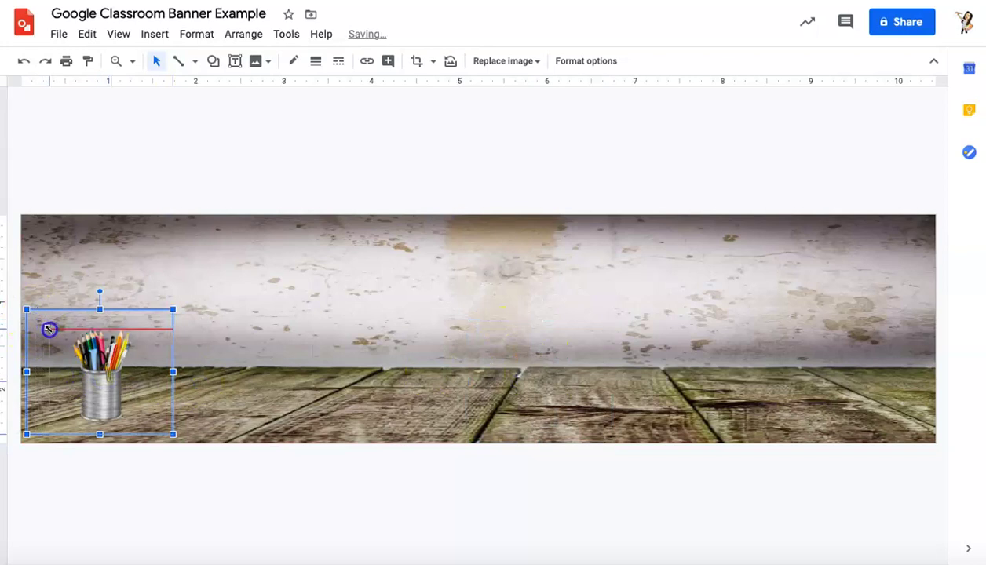
pyautogui.moveTo(49, 329); pyautogui.dragTo(47, 330)
pyautogui.moveTo(104, 392); pyautogui.dragTo(87, 383)
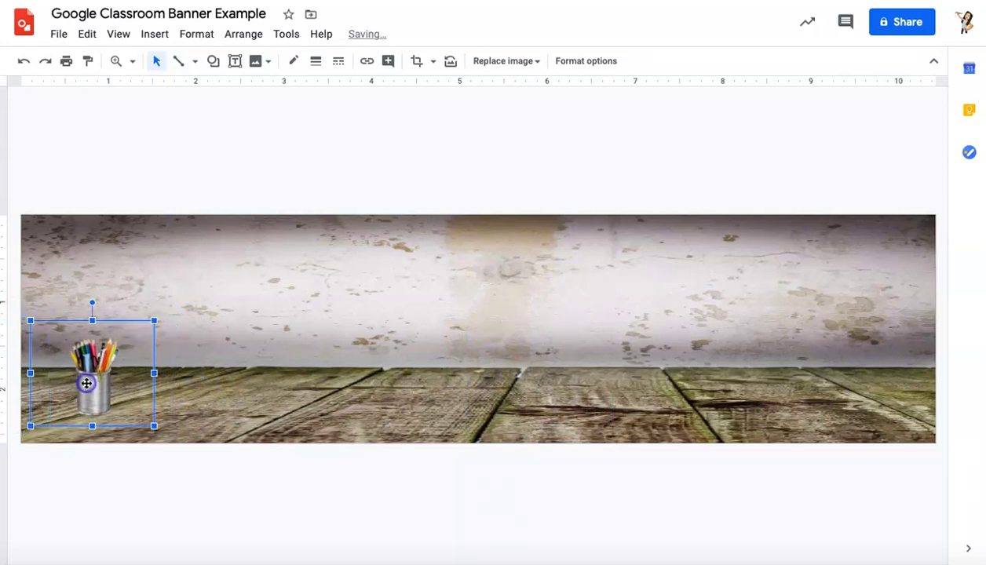
pyautogui.moveTo(30, 321); pyautogui.dragTo(16, 309)
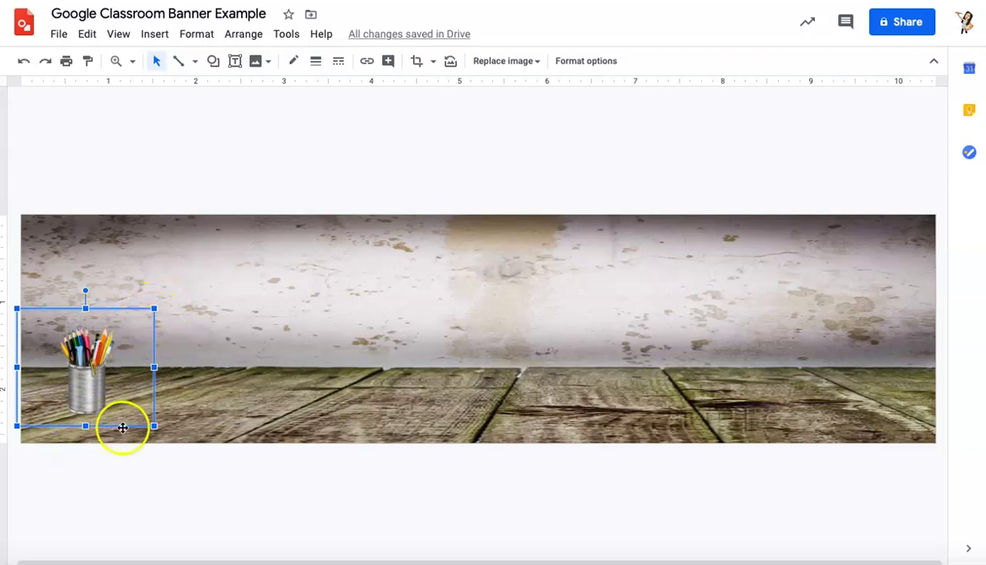
pyautogui.moveTo(154, 367); pyautogui.dragTo(409, 398)
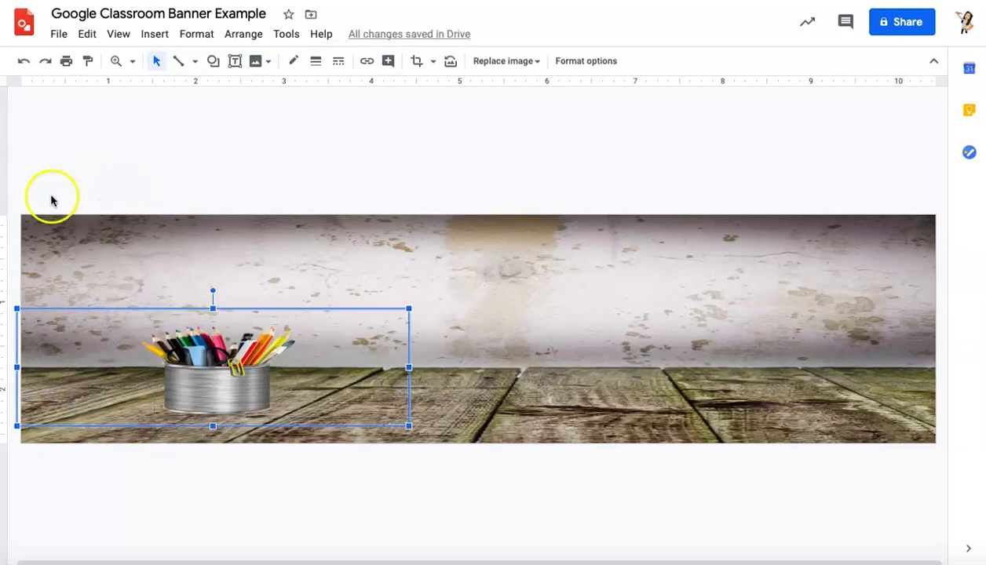
pyautogui.click(24, 64)
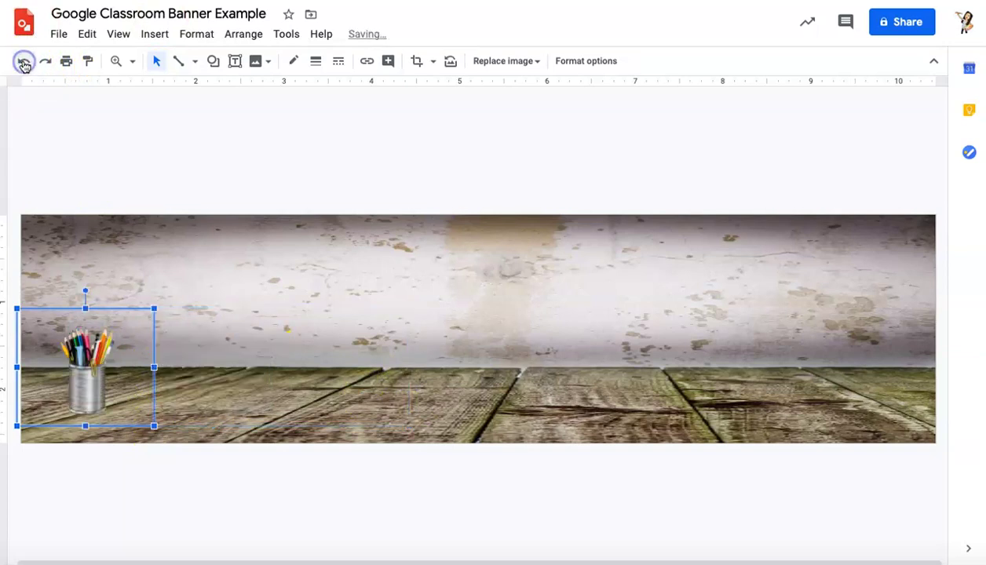
pyautogui.click(191, 158)
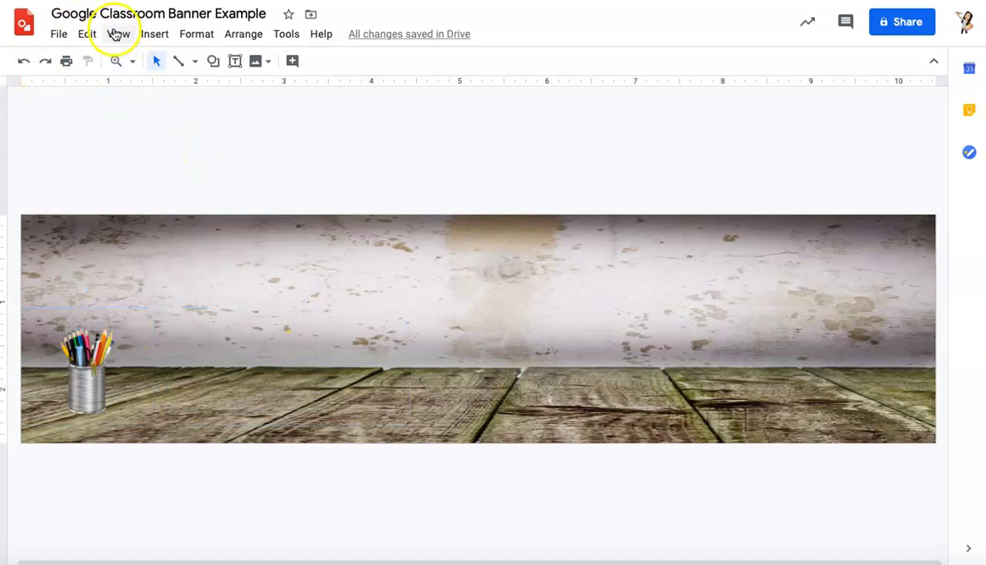
# Upload Image-1-3.png, the spray-painting Bitmoji, from the computer's Bitmoji folder.
pyautogui.click(157, 42)
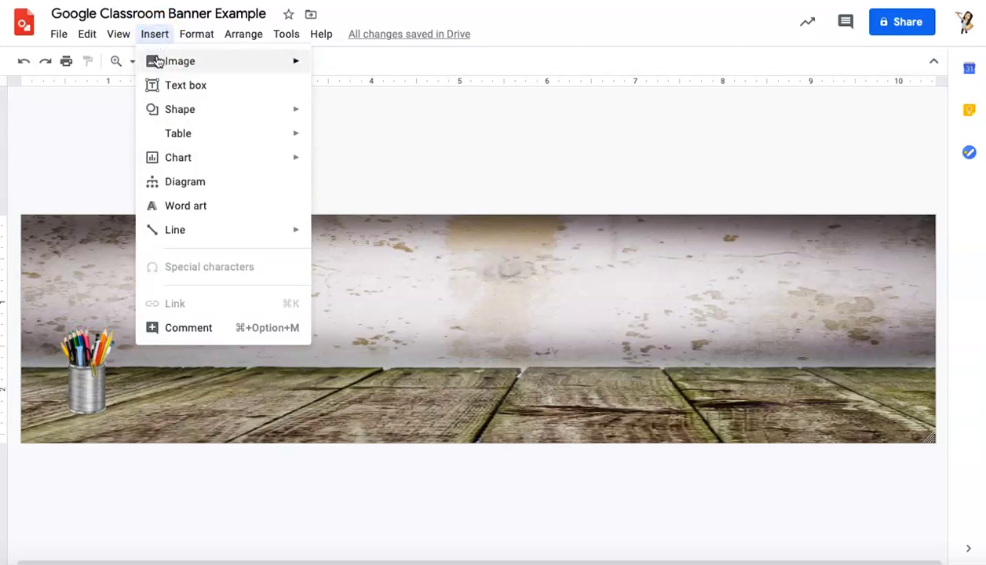
pyautogui.moveTo(180, 61)
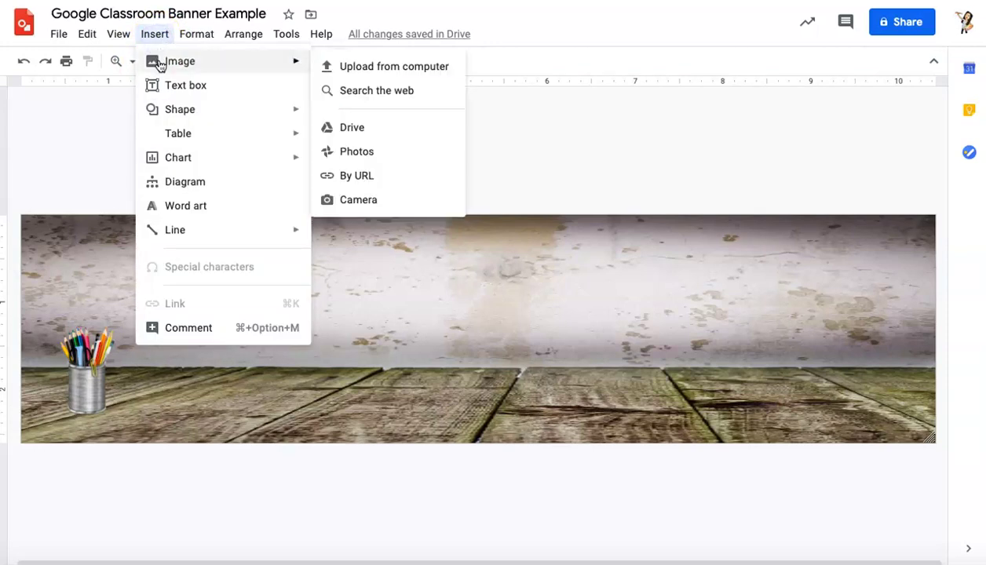
pyautogui.click(346, 69)
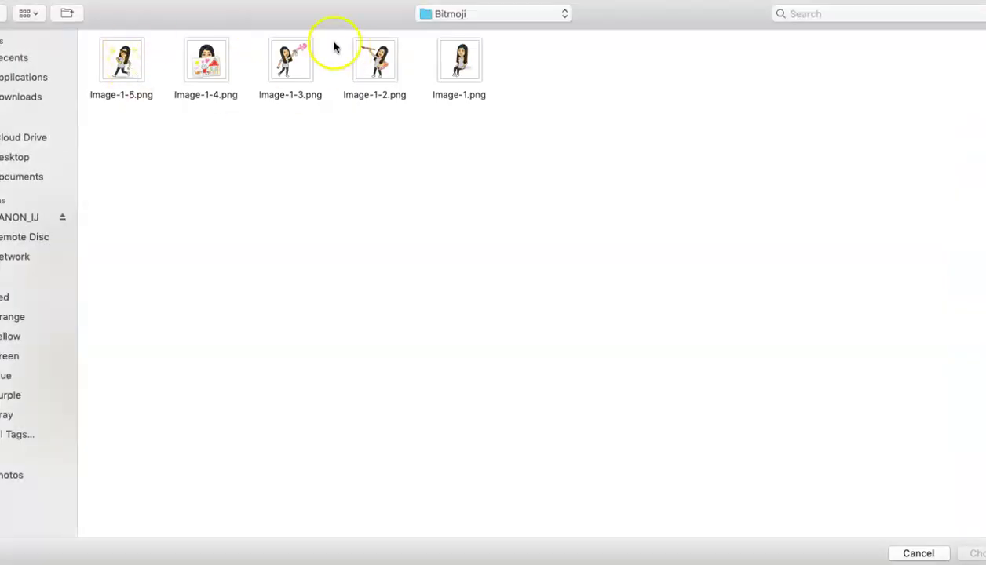
pyautogui.doubleClick(286, 59)
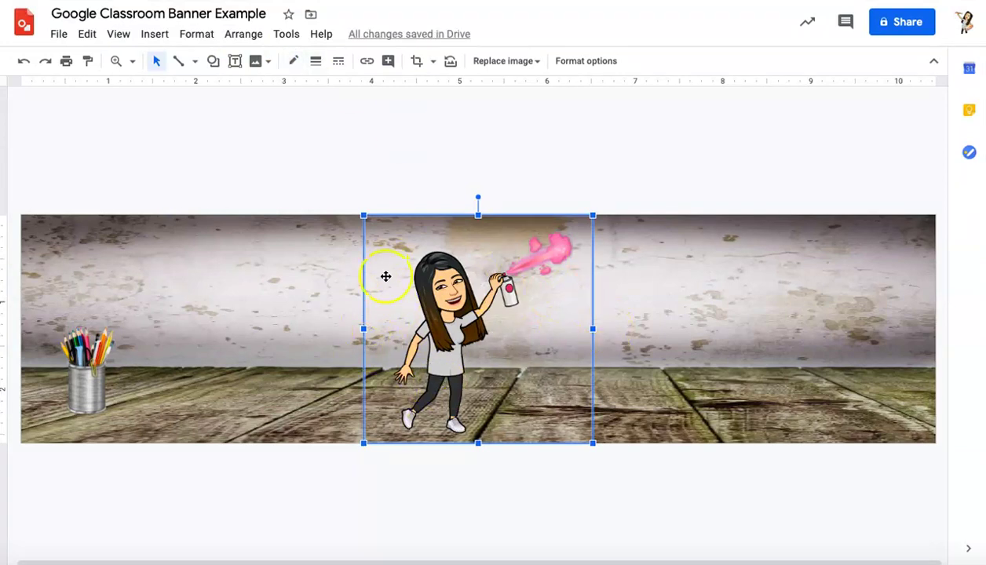
# Flip the Bitmoji horizontally so it faces left.
pyautogui.click(245, 43)
pyautogui.moveTo(270, 194)
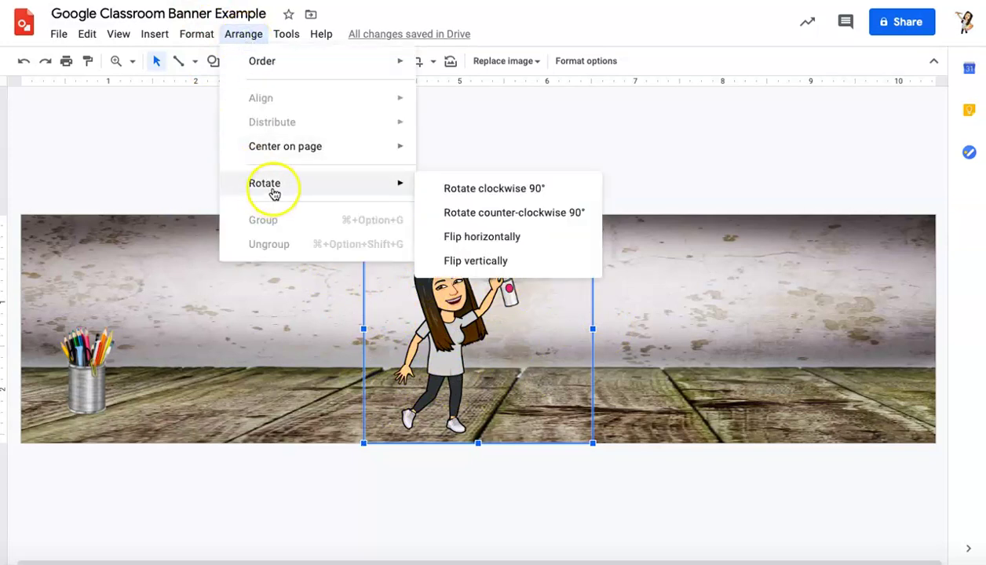
pyautogui.click(457, 238)
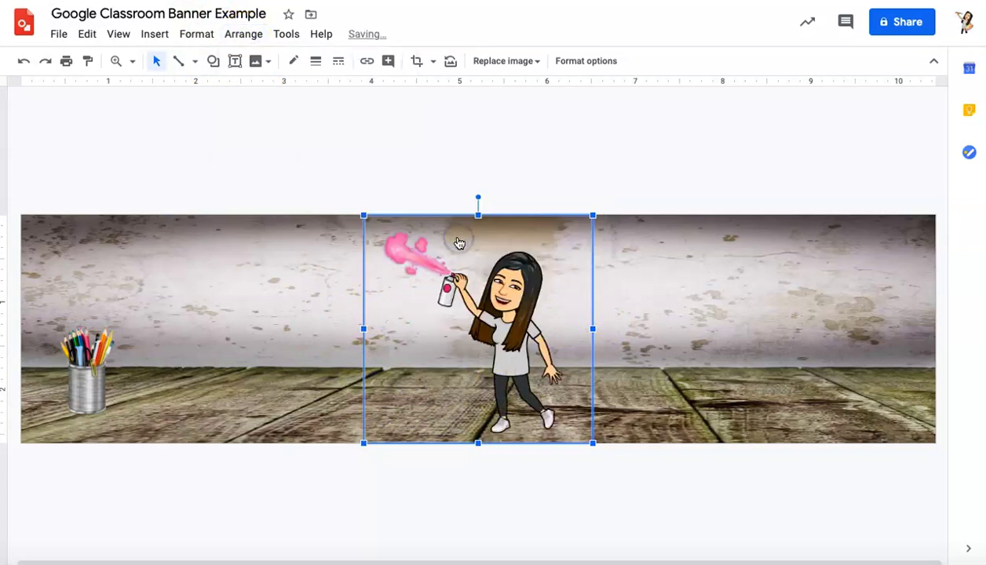
# Shrink the Bitmoji slightly and stand it on the floor at the banner's right end.
pyautogui.moveTo(509, 280); pyautogui.dragTo(707, 276)
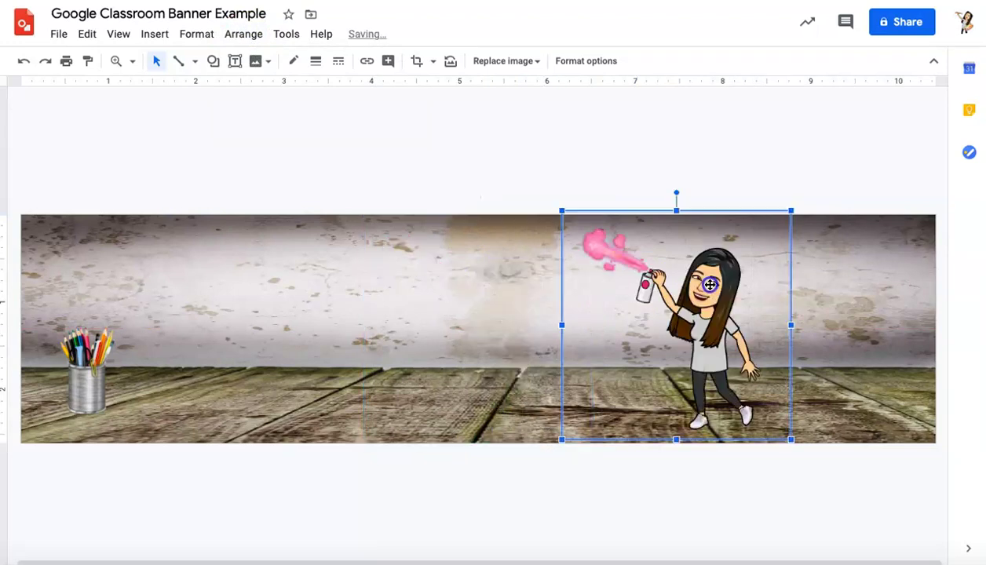
pyautogui.moveTo(563, 212); pyautogui.dragTo(611, 233)
pyautogui.moveTo(722, 313); pyautogui.dragTo(759, 317)
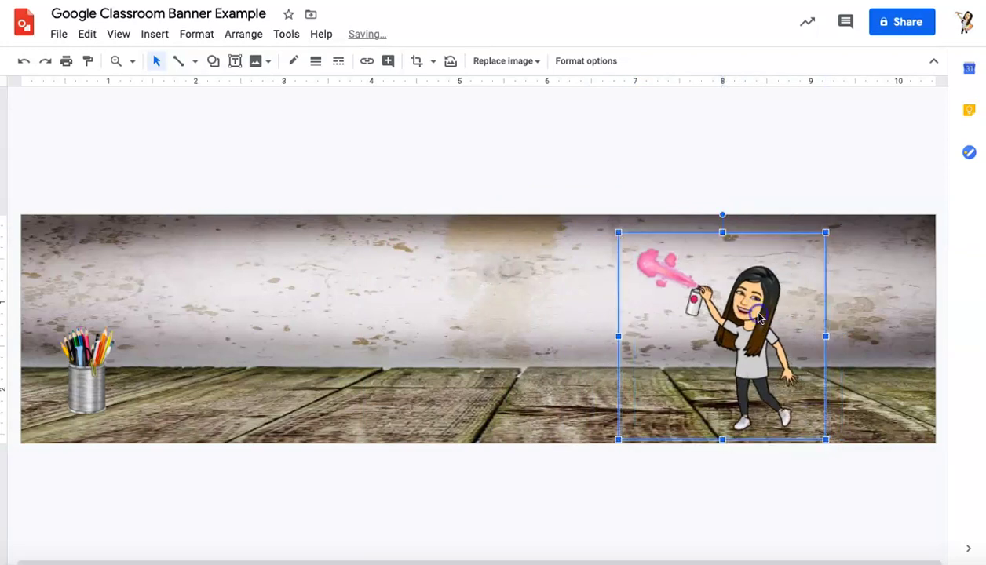
pyautogui.click(597, 179)
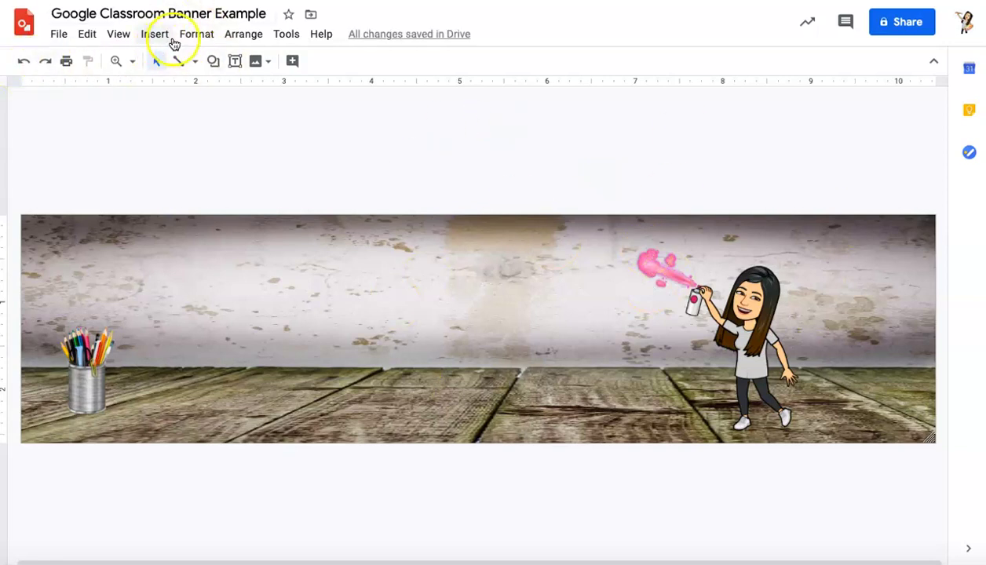
# Add a text box across the upper wall reading 'Welcome to Art!' in magenta.
pyautogui.click(235, 61)
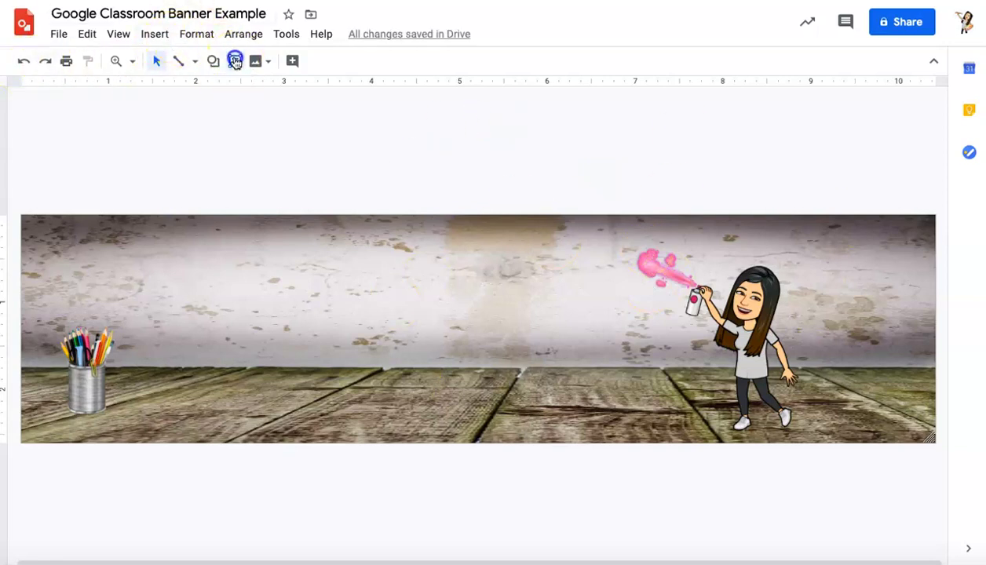
pyautogui.moveTo(302, 228); pyautogui.dragTo(747, 296)
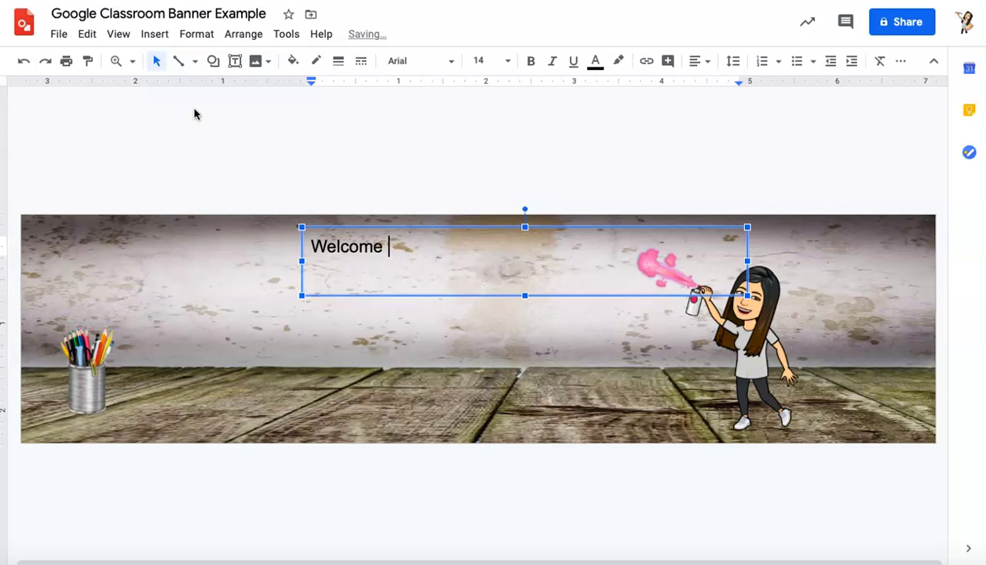
pyautogui.write('Welcome to Art ~!')
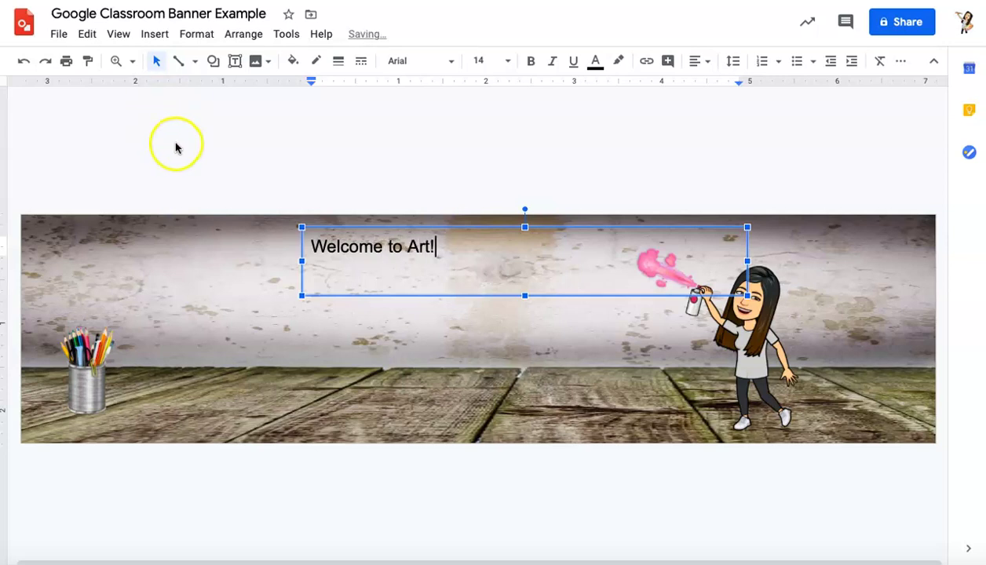
pyautogui.tripleClick(362, 245)
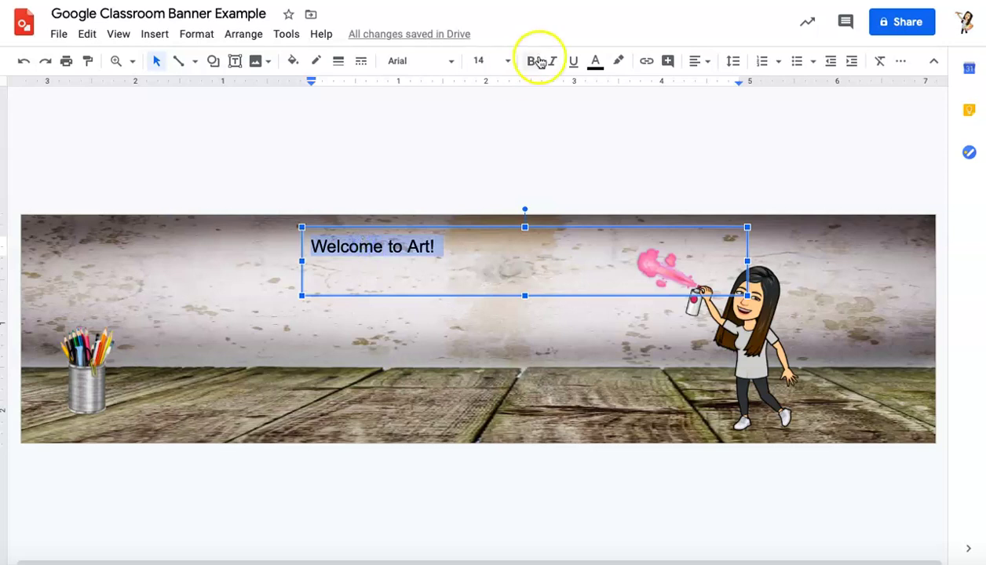
pyautogui.click(597, 65)
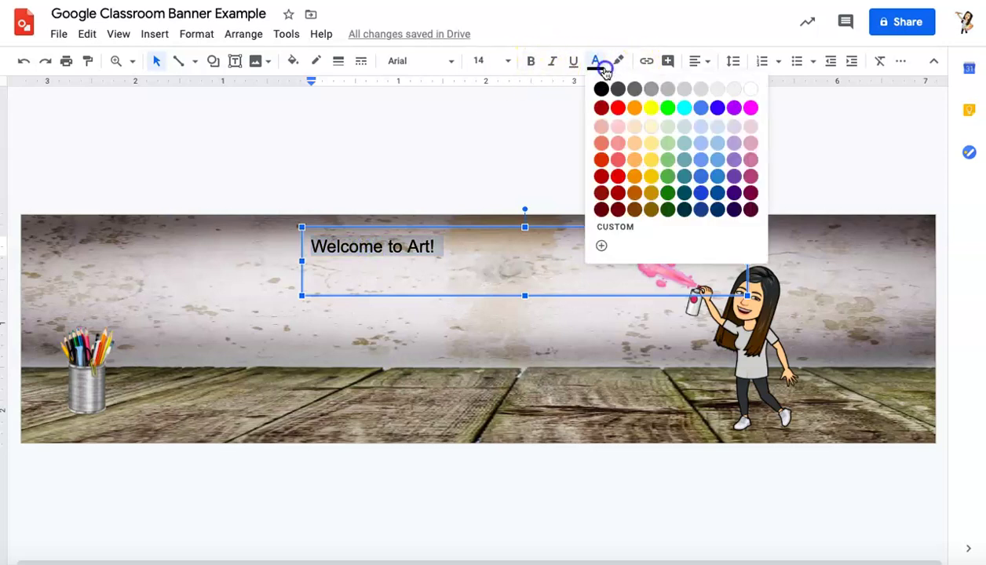
pyautogui.click(750, 110)
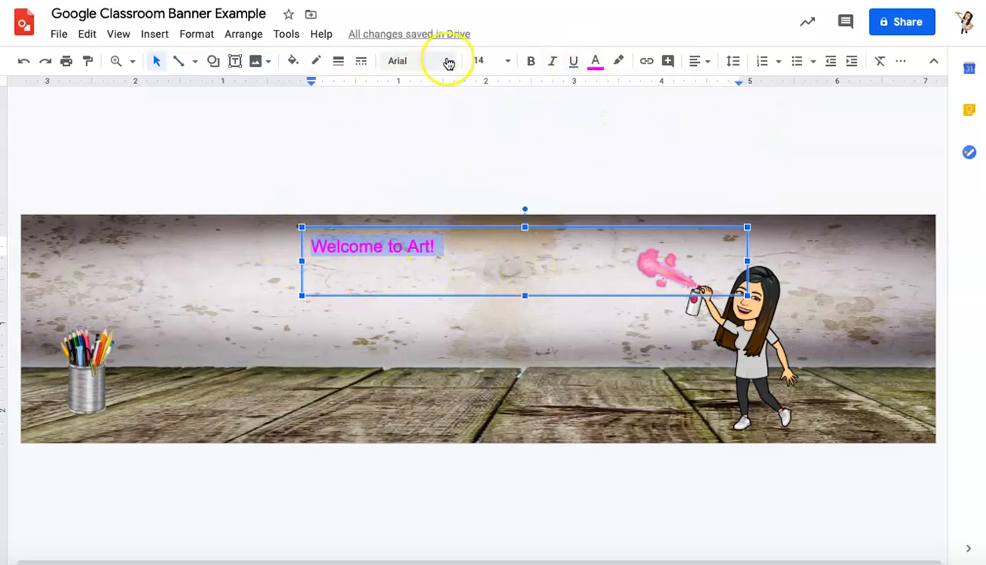
# Set the title font to Pacifico at size 36.
pyautogui.click(505, 62)
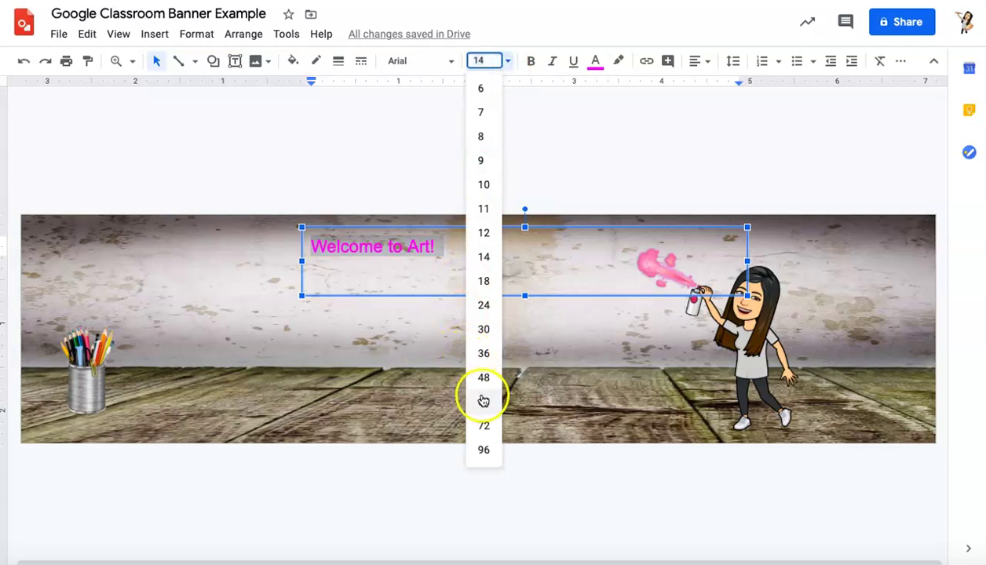
pyautogui.click(483, 400)
pyautogui.click(509, 62)
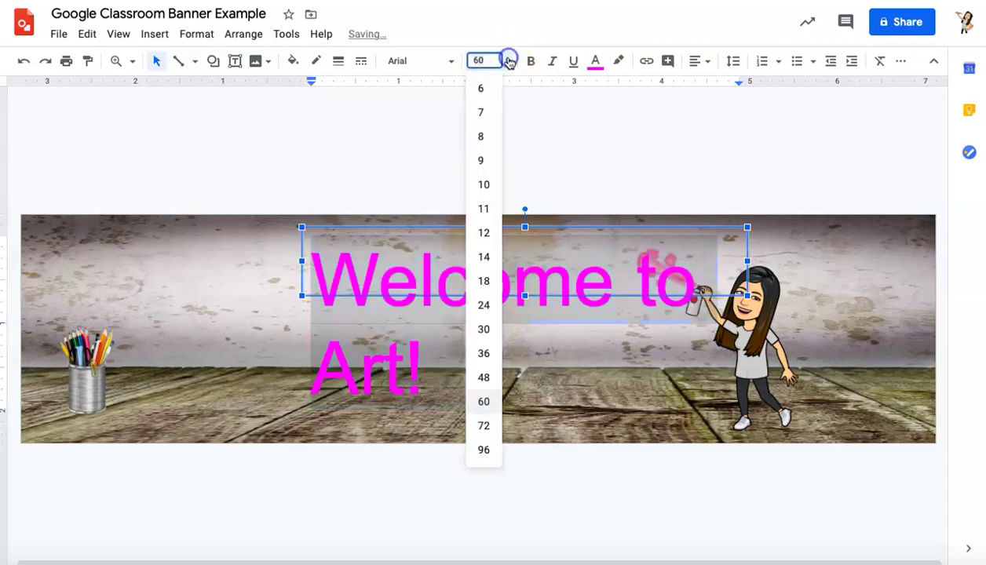
pyautogui.click(485, 374)
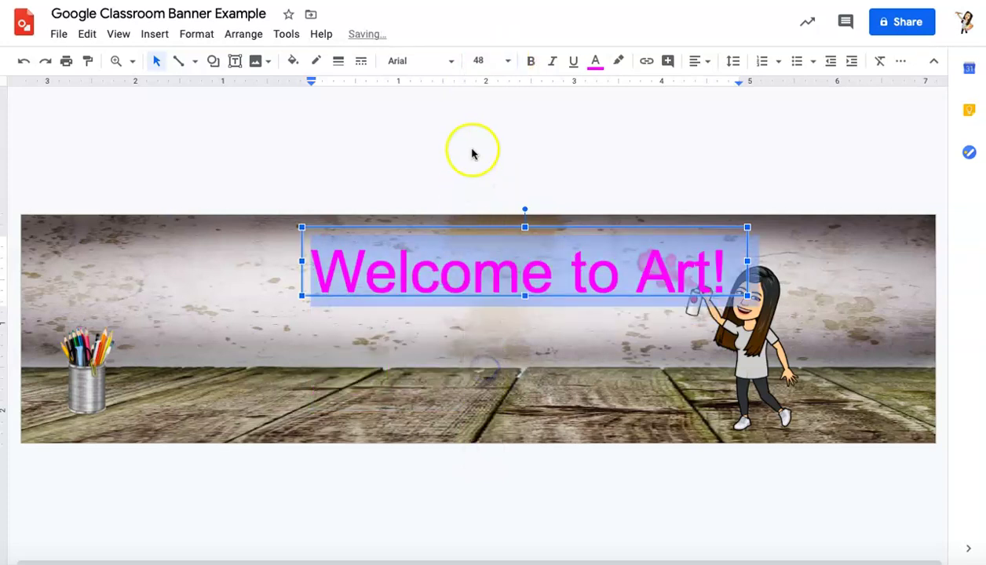
pyautogui.click(452, 61)
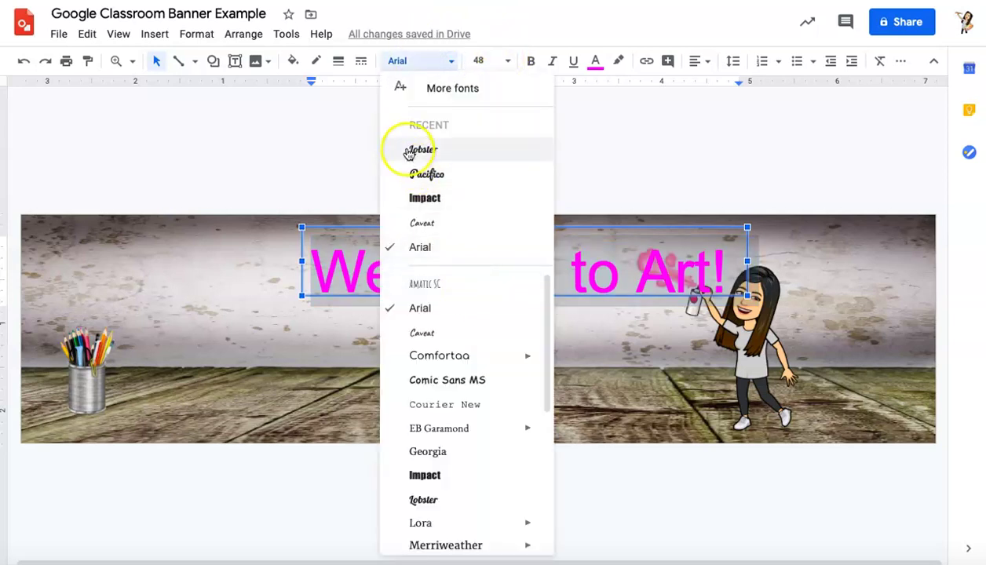
pyautogui.click(401, 172)
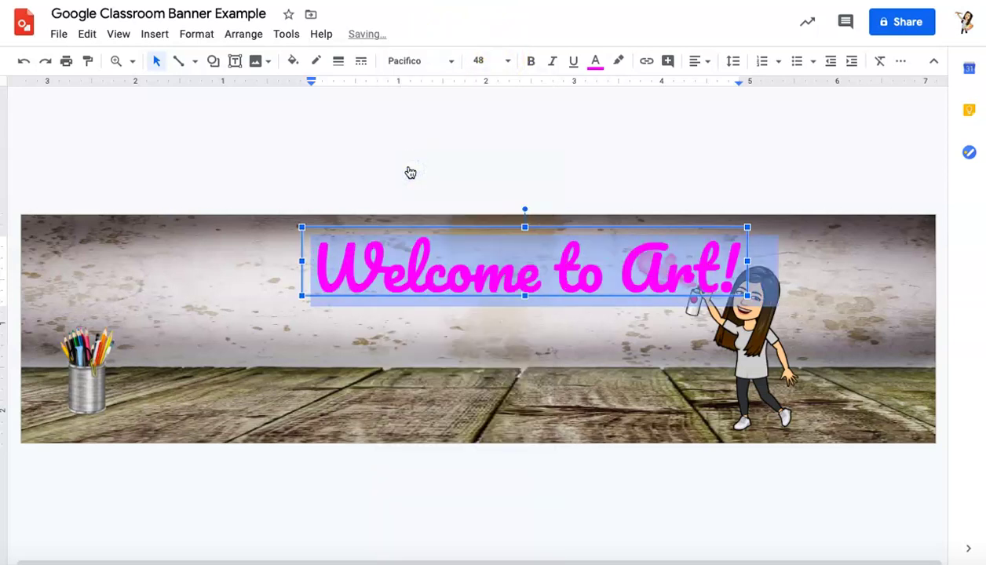
pyautogui.click(449, 63)
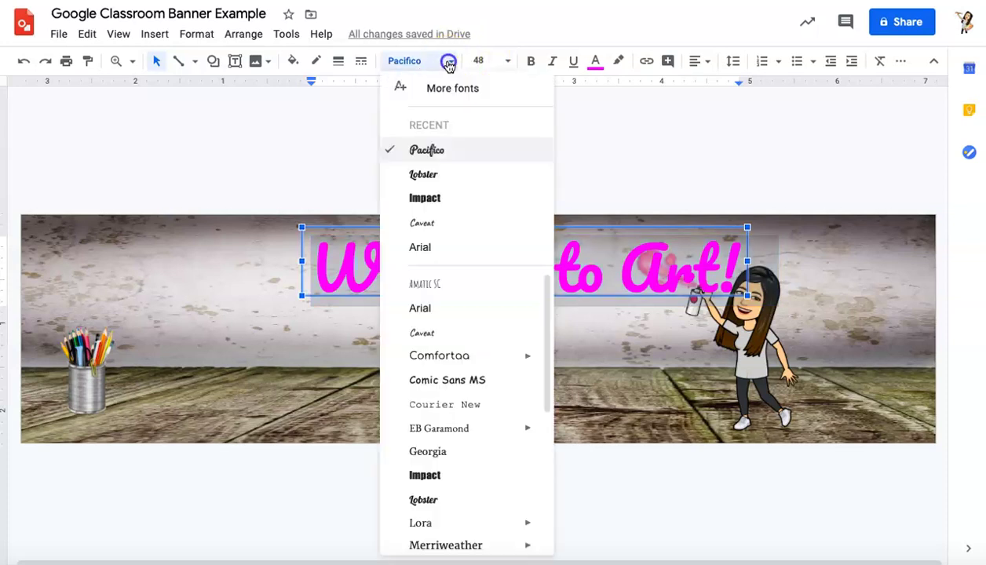
pyautogui.click(449, 63)
pyautogui.click(506, 63)
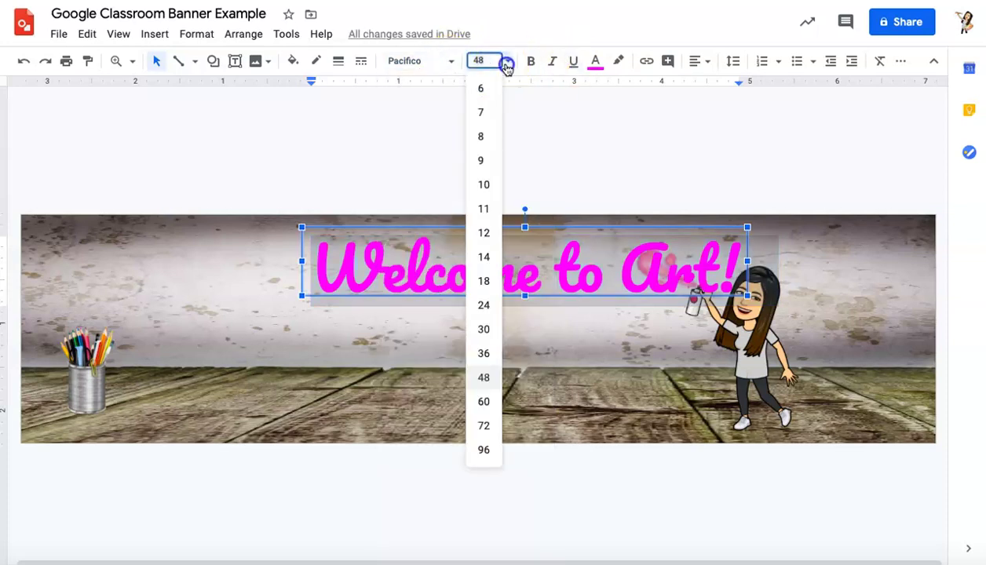
pyautogui.click(508, 62)
pyautogui.click(507, 63)
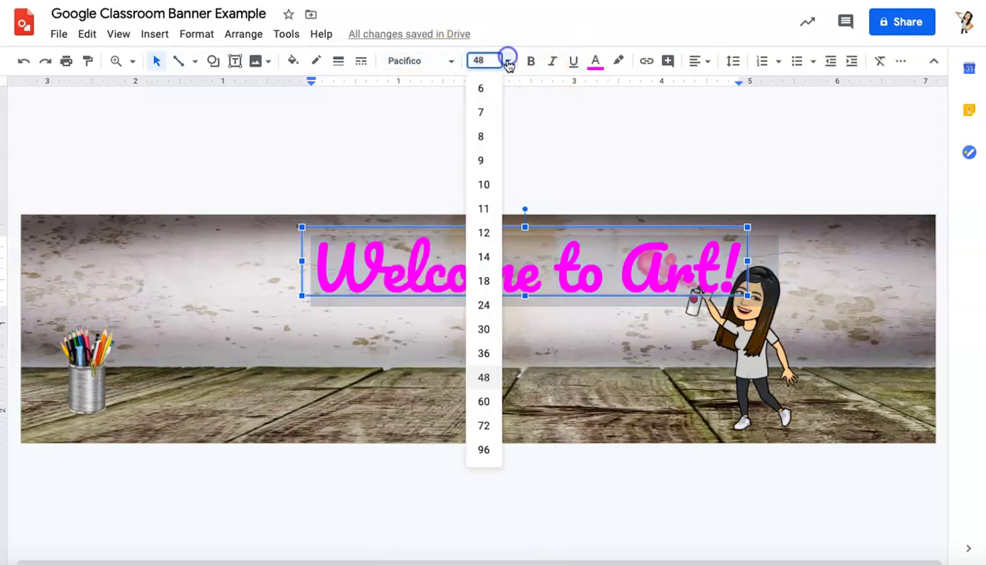
pyautogui.click(486, 351)
# Nudge the 'Welcome to Art!' text box slightly left to centre it between pencil cup and Bitmoji.
pyautogui.click(824, 263)
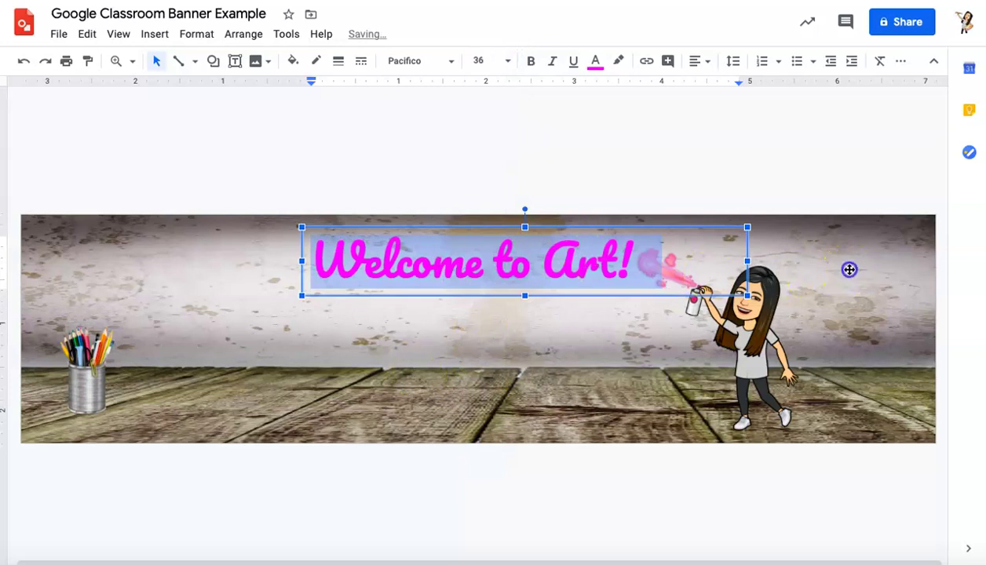
pyautogui.click(350, 171)
pyautogui.click(363, 254)
pyautogui.doubleClick(364, 253)
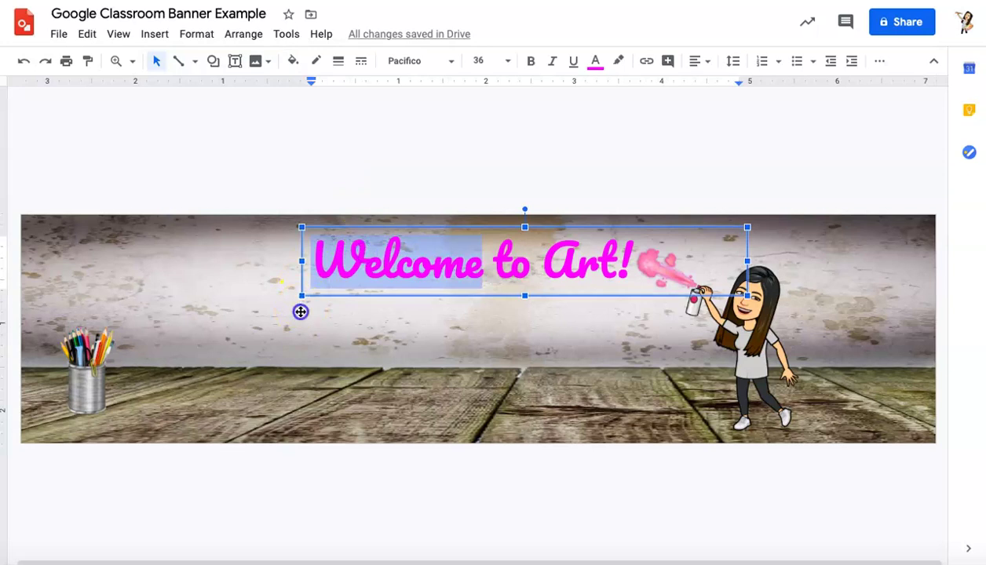
pyautogui.click(301, 312)
pyautogui.click(316, 275)
pyautogui.click(337, 325)
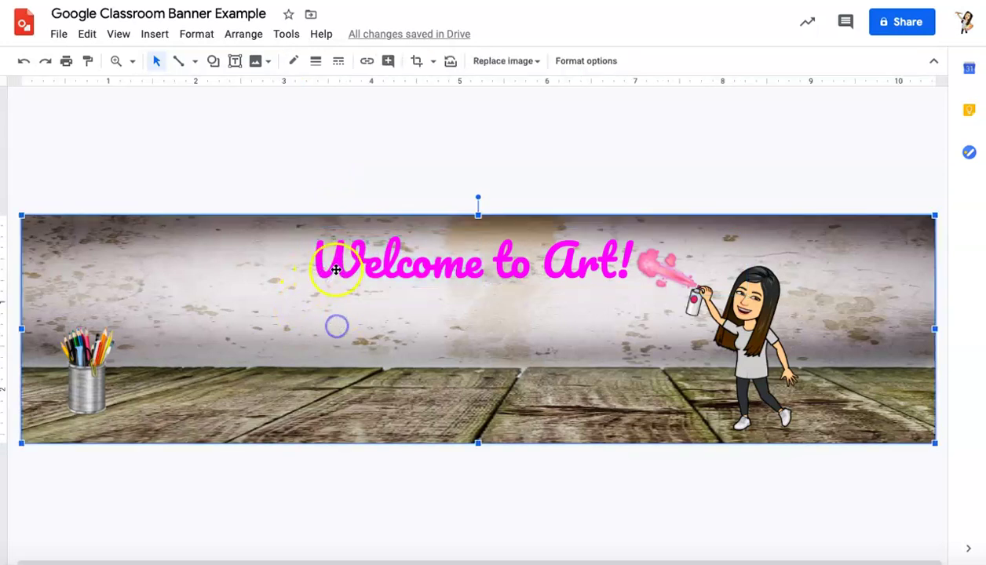
pyautogui.click(337, 269)
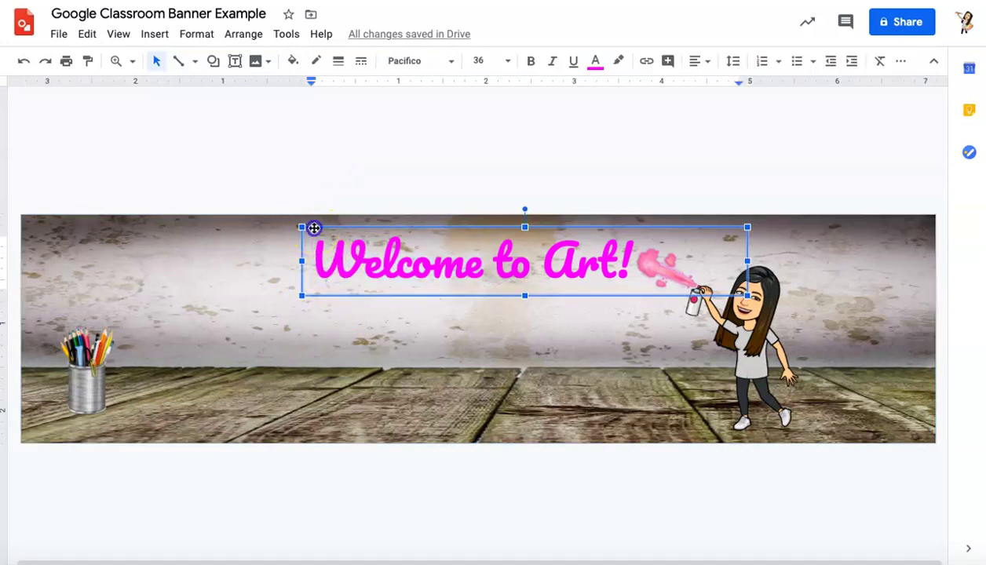
pyautogui.moveTo(314, 228); pyautogui.dragTo(304, 228)
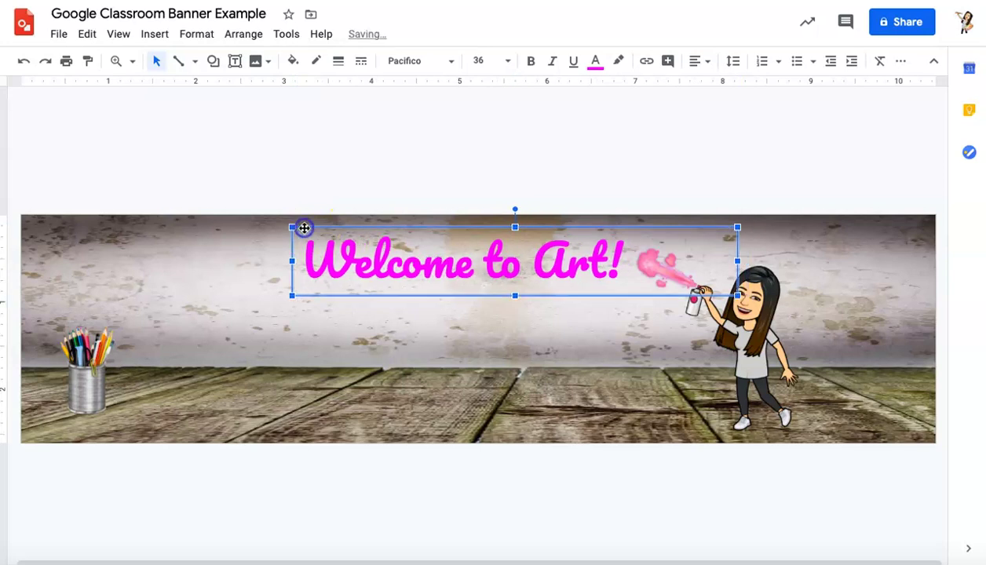
pyautogui.click(549, 422)
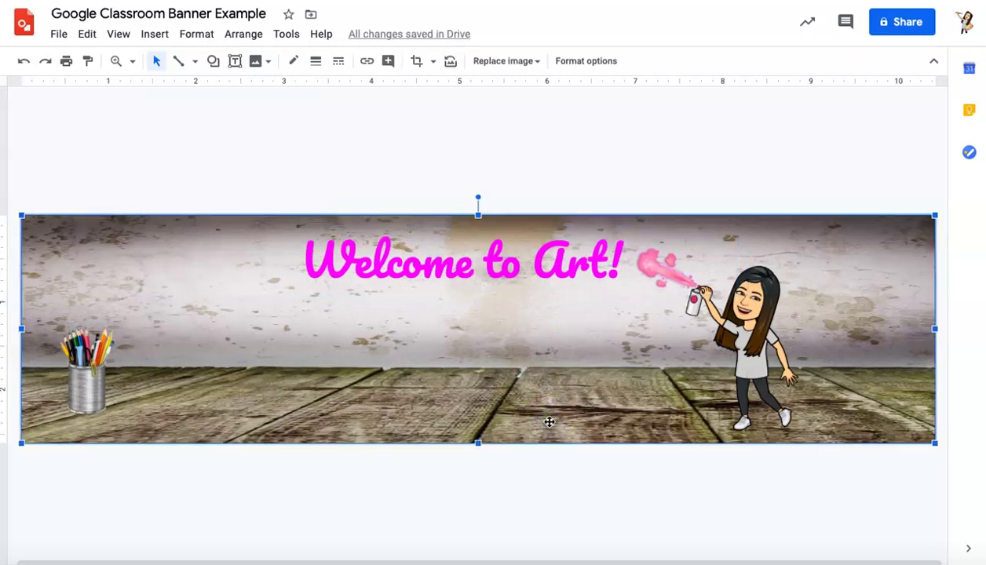
# Search the web for images with the query 'picasso painting'.
pyautogui.click(242, 172)
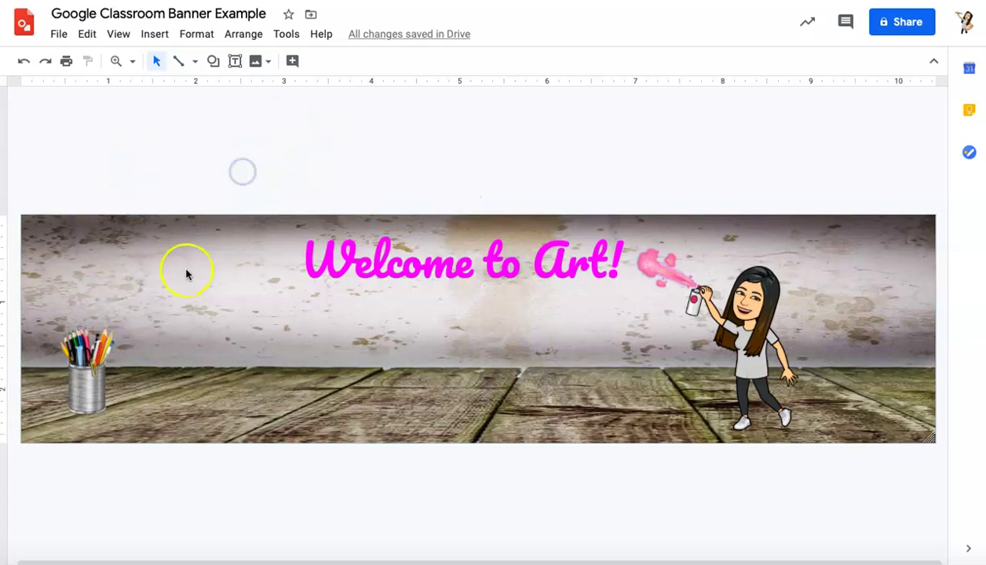
pyautogui.click(154, 34)
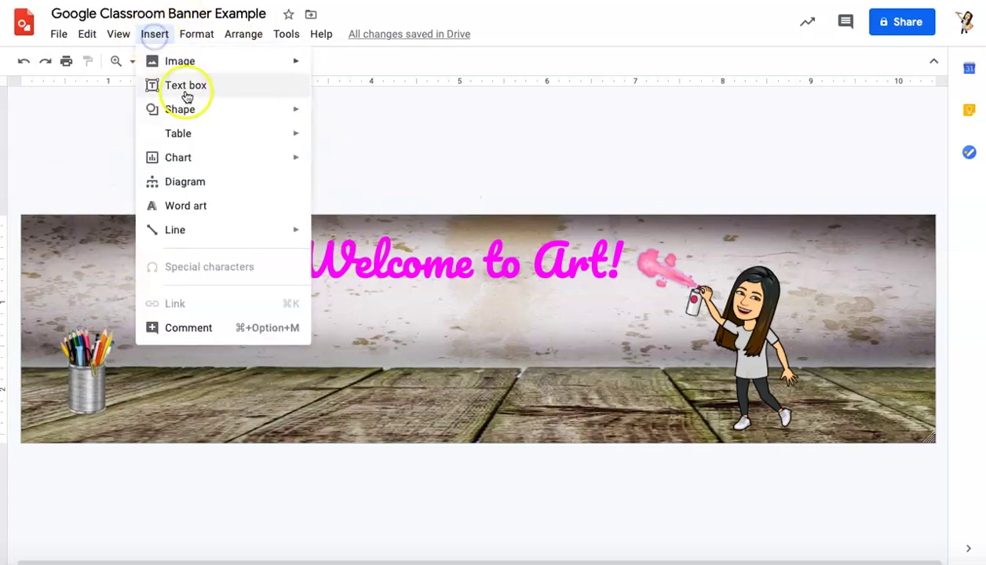
pyautogui.moveTo(187, 63)
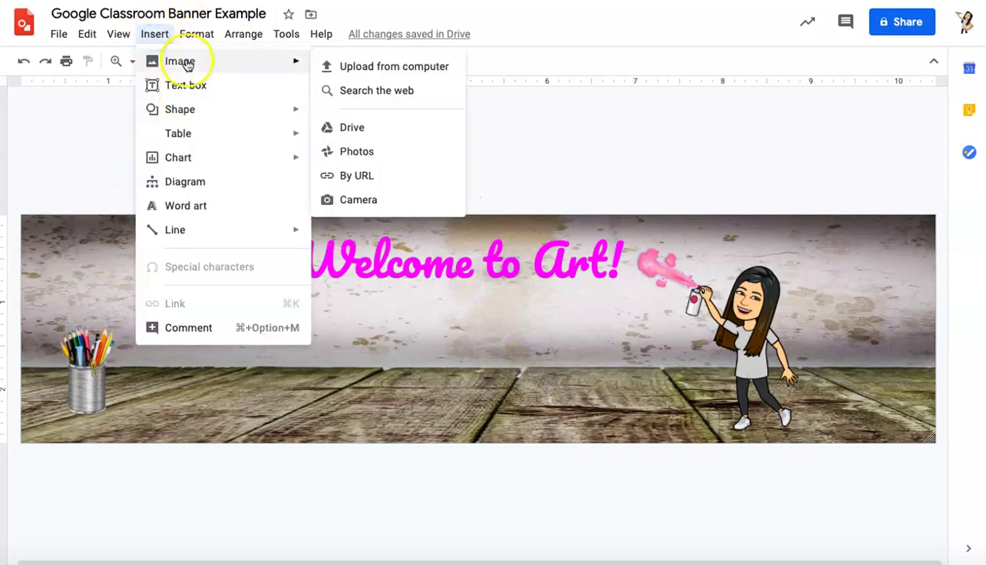
pyautogui.click(389, 96)
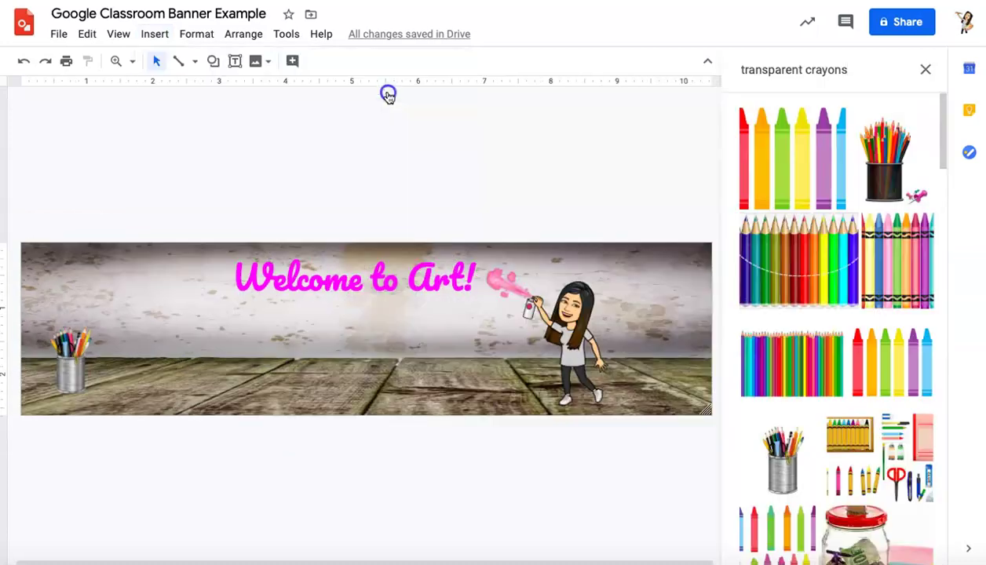
pyautogui.click(864, 71)
pyautogui.moveTo(864, 70); pyautogui.dragTo(547, 73)
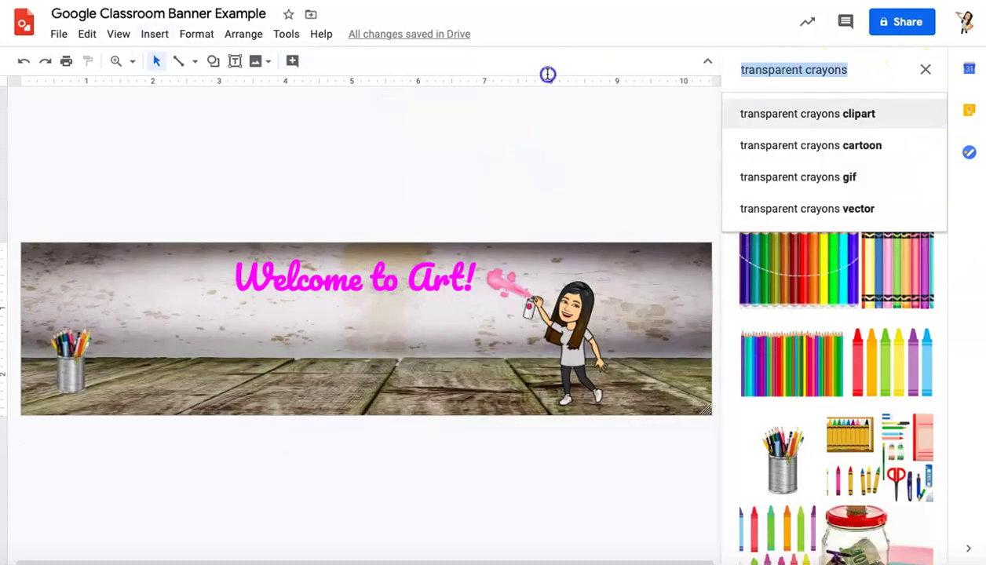
pyautogui.write('pic')
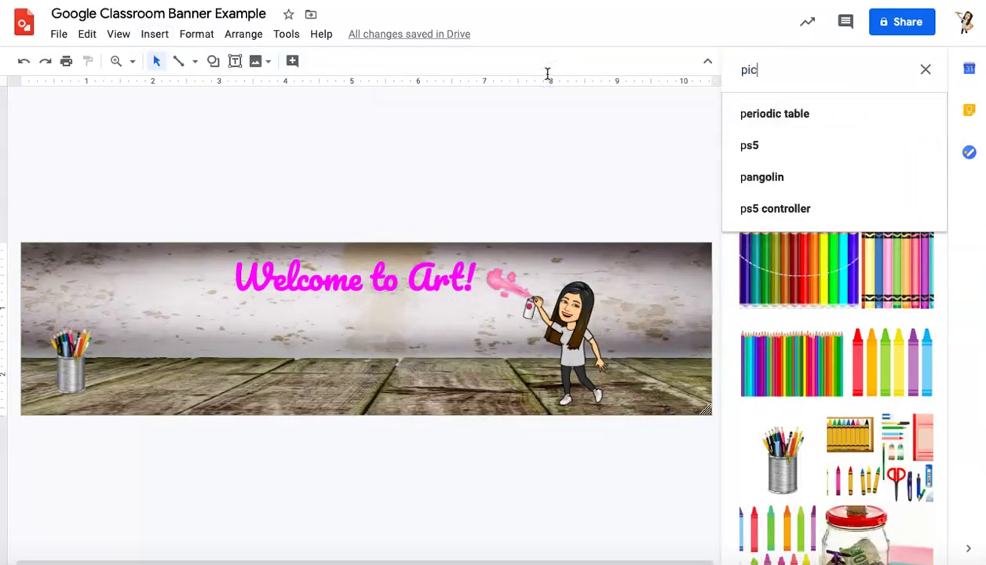
pyautogui.write('ass')
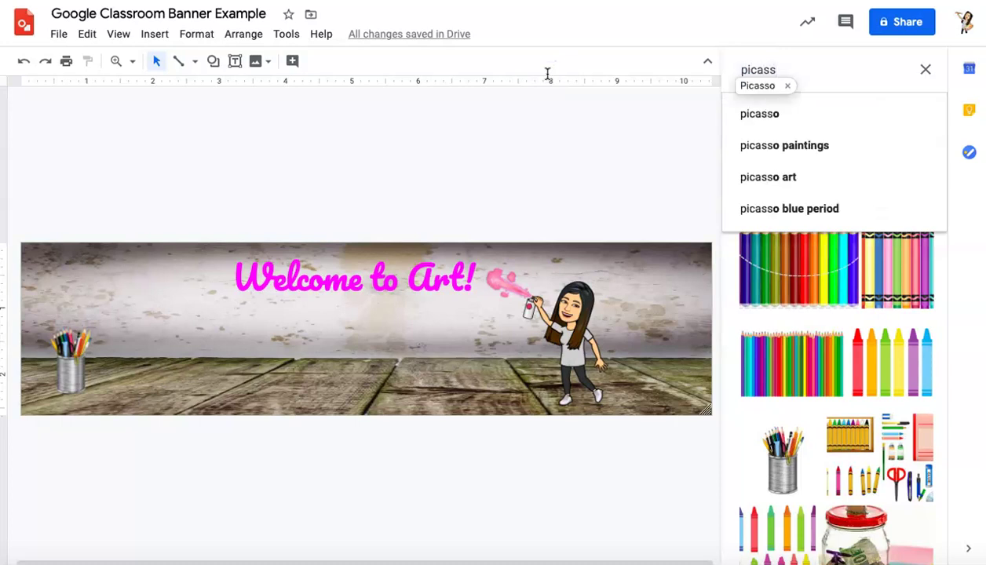
pyautogui.write('o painting')
pyautogui.press('Return')
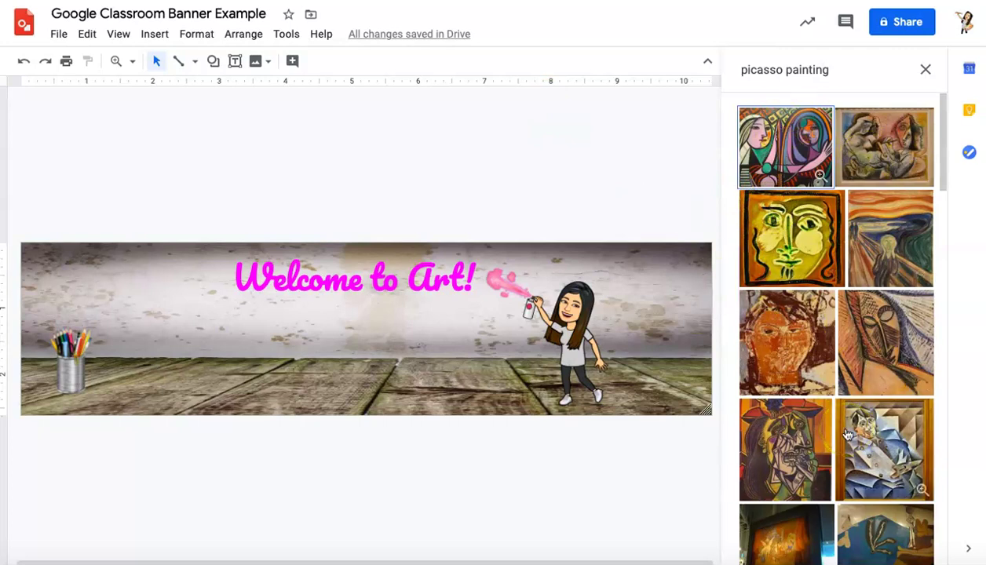
# Insert the Weeping Woman painting from the search results.
pyautogui.scroll(-3, 863, 447)
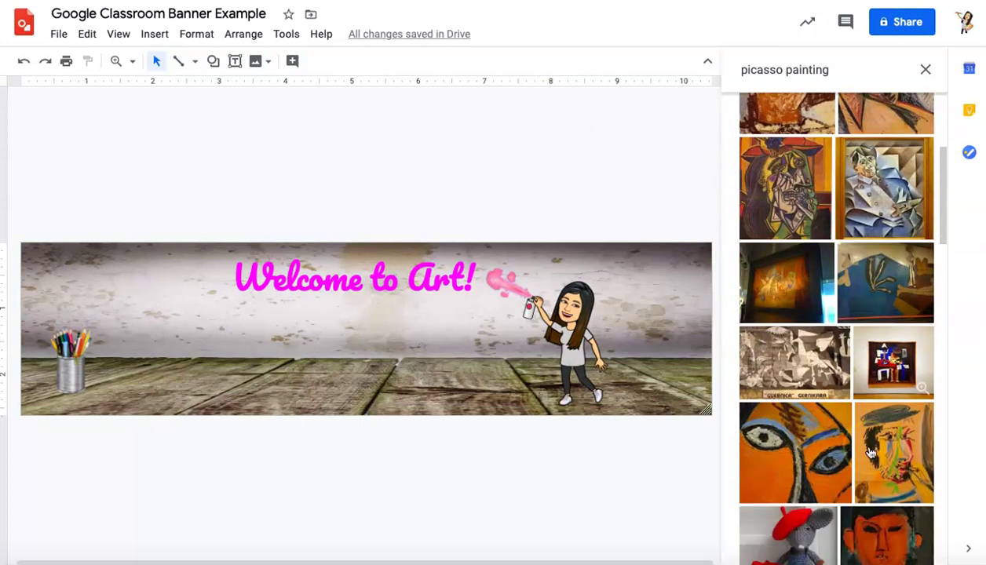
pyautogui.scroll(3, 870, 453)
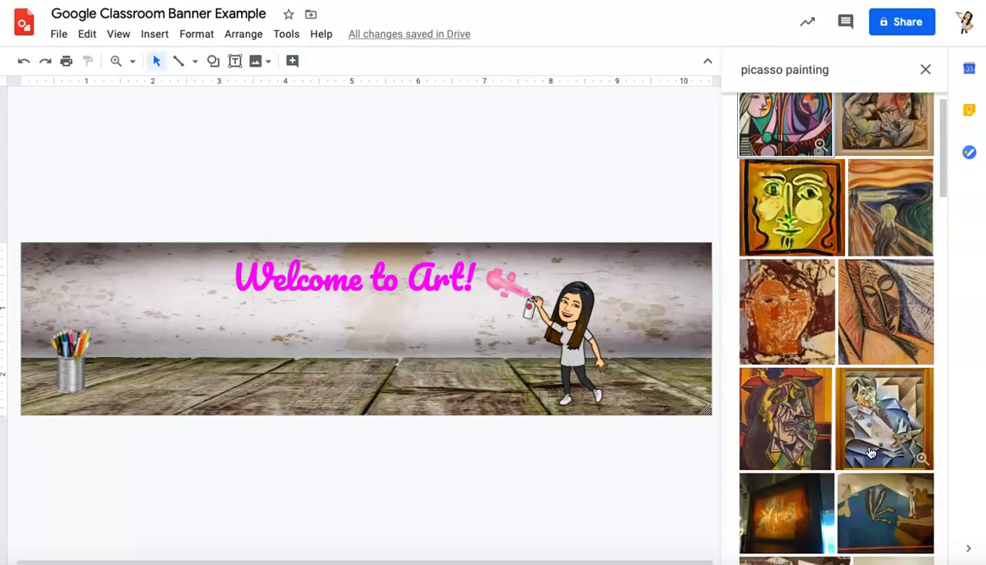
pyautogui.click(786, 430)
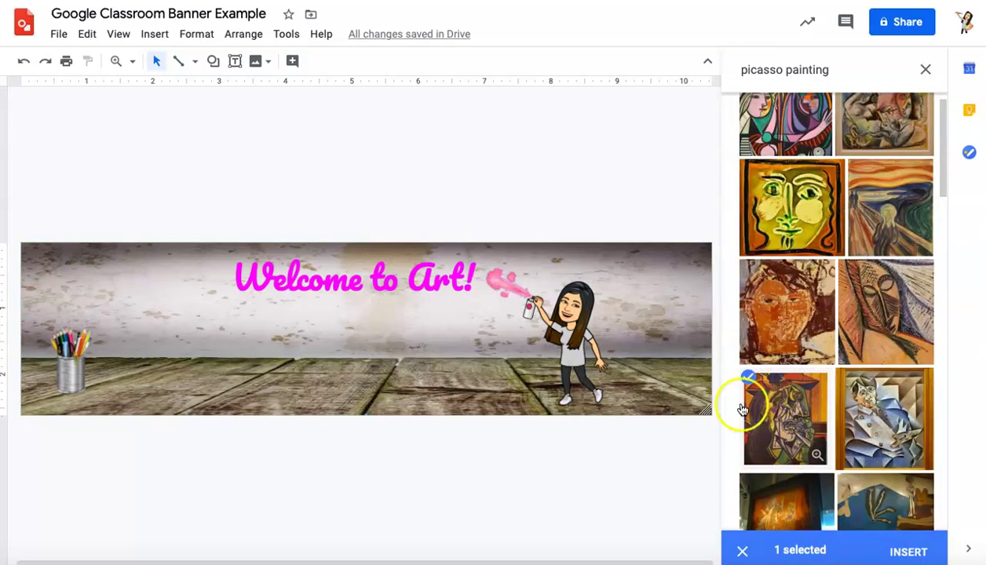
pyautogui.click(907, 551)
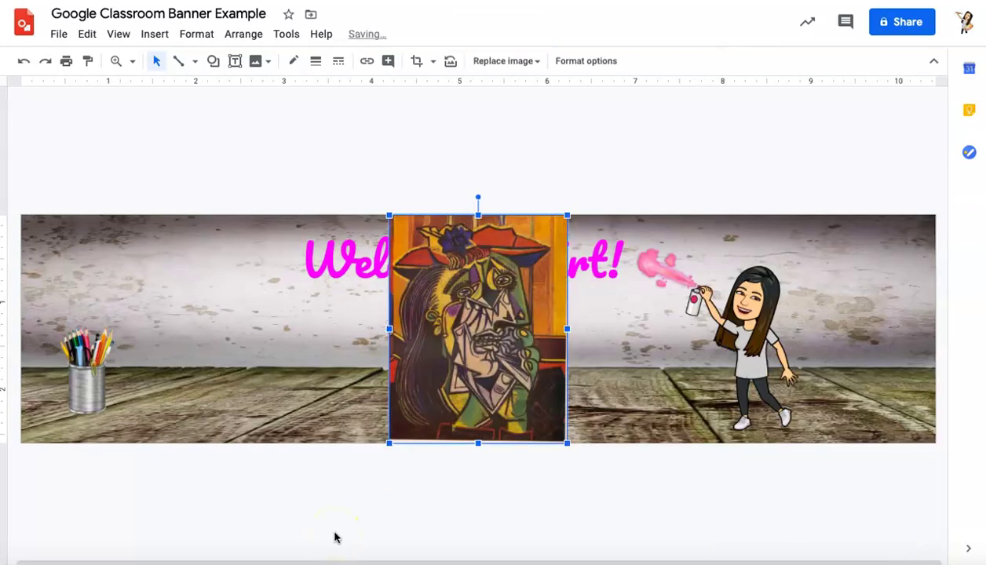
# Shrink the Weeping Woman painting and place it on the wall at the banner's upper left.
pyautogui.moveTo(388, 213); pyautogui.dragTo(494, 312)
pyautogui.click(512, 358)
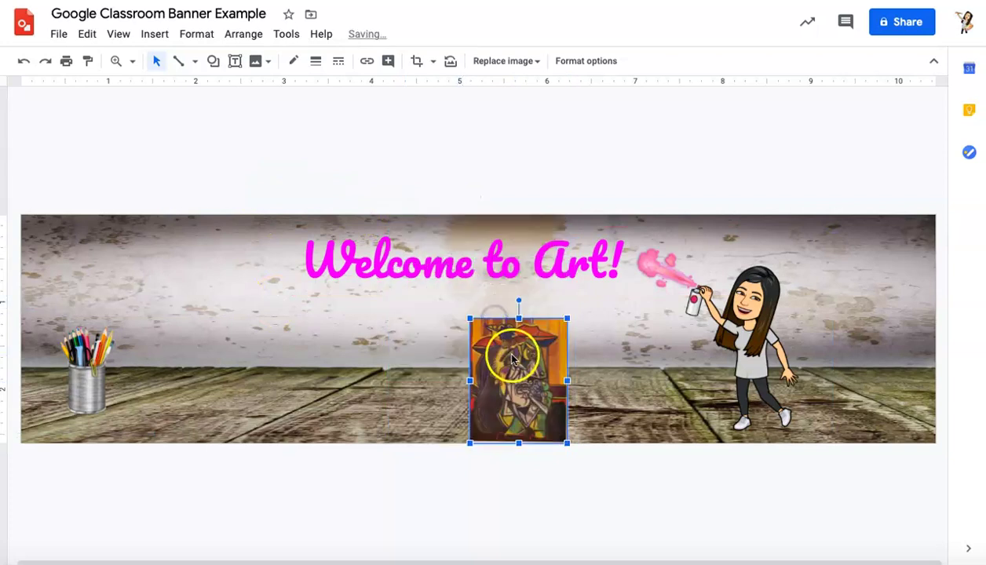
pyautogui.moveTo(512, 359); pyautogui.dragTo(201, 267)
pyautogui.click(305, 188)
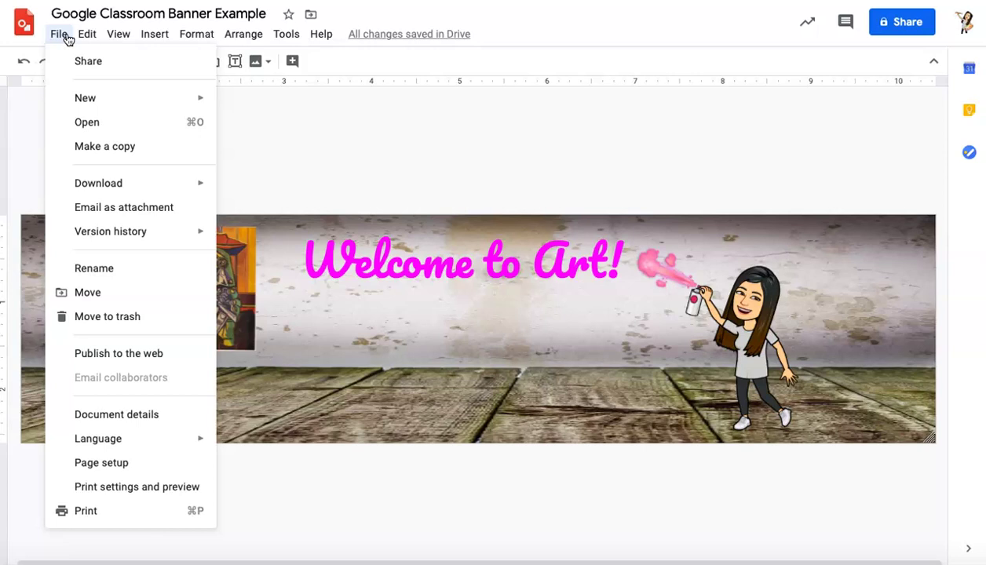
# Download the banner as a PNG image and drag the downloaded file out of the browser.
pyautogui.moveTo(75, 182)
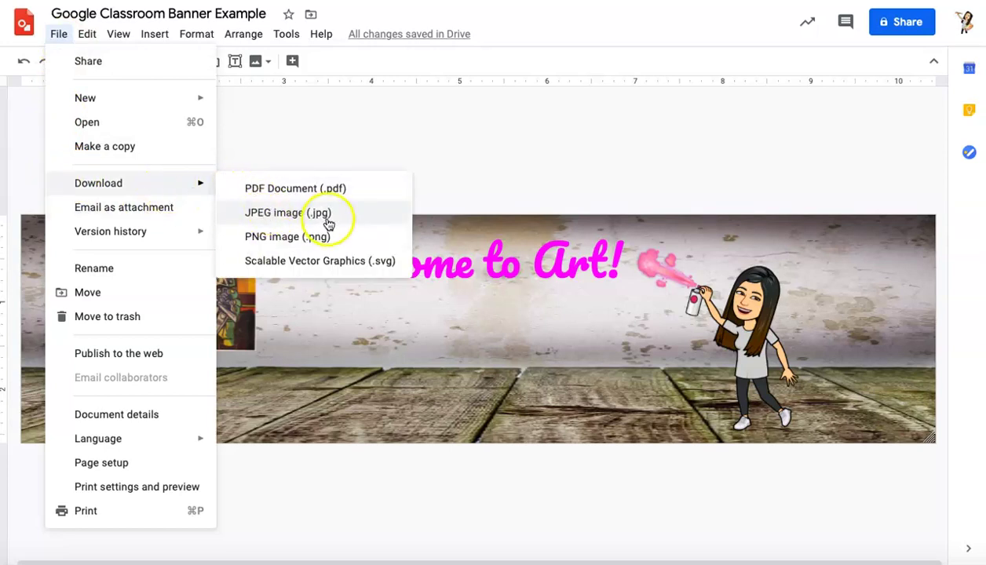
pyautogui.click(345, 240)
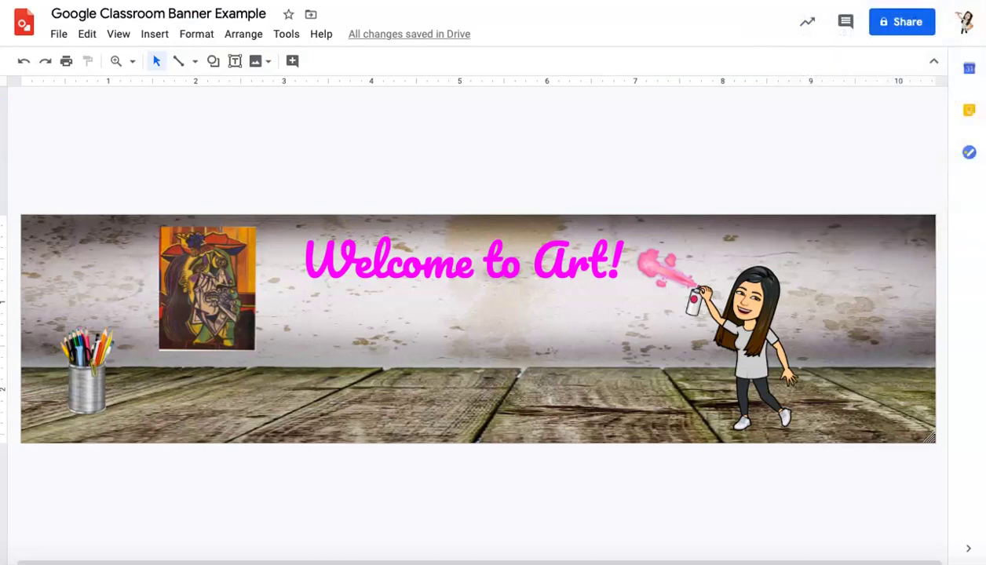
pyautogui.click(825, 21)
pyautogui.moveTo(825, 21); pyautogui.dragTo(30, 218)
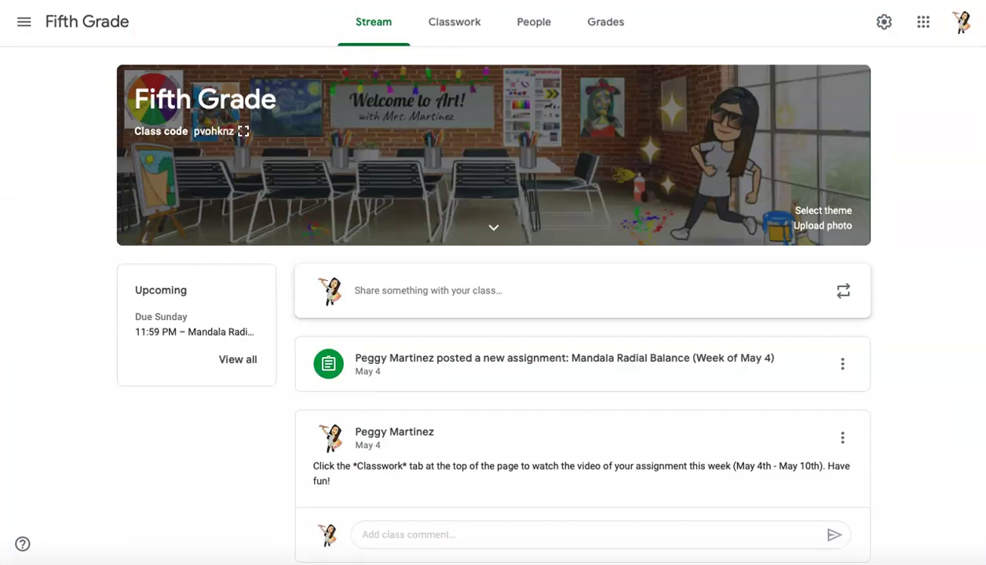
# Start a header photo upload with the banner PNG in the Fifth Grade stream, then cancel it.
pyautogui.click(823, 227)
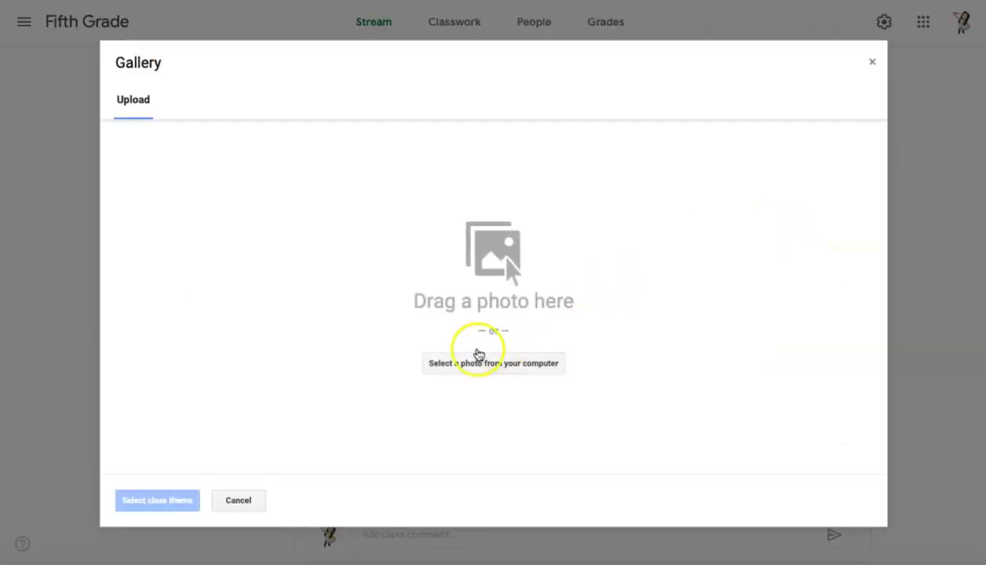
pyautogui.click(434, 363)
pyautogui.moveTo(8, 169); pyautogui.dragTo(0, 202)
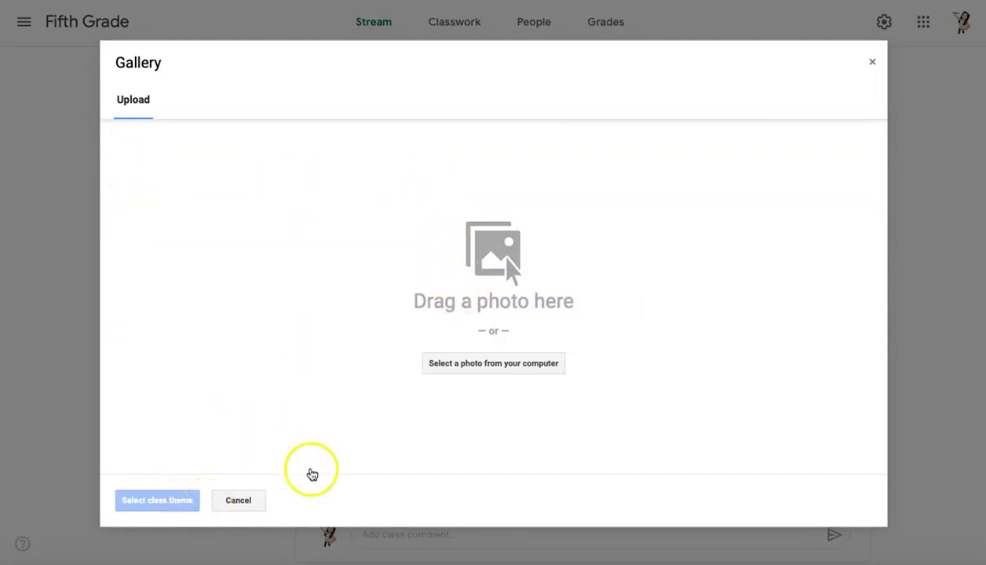
pyautogui.click(238, 501)
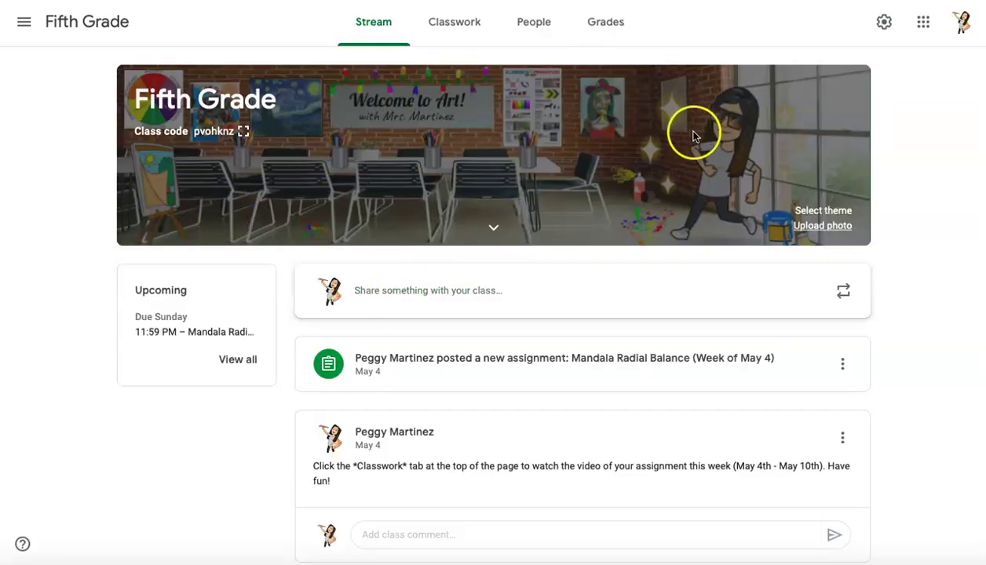